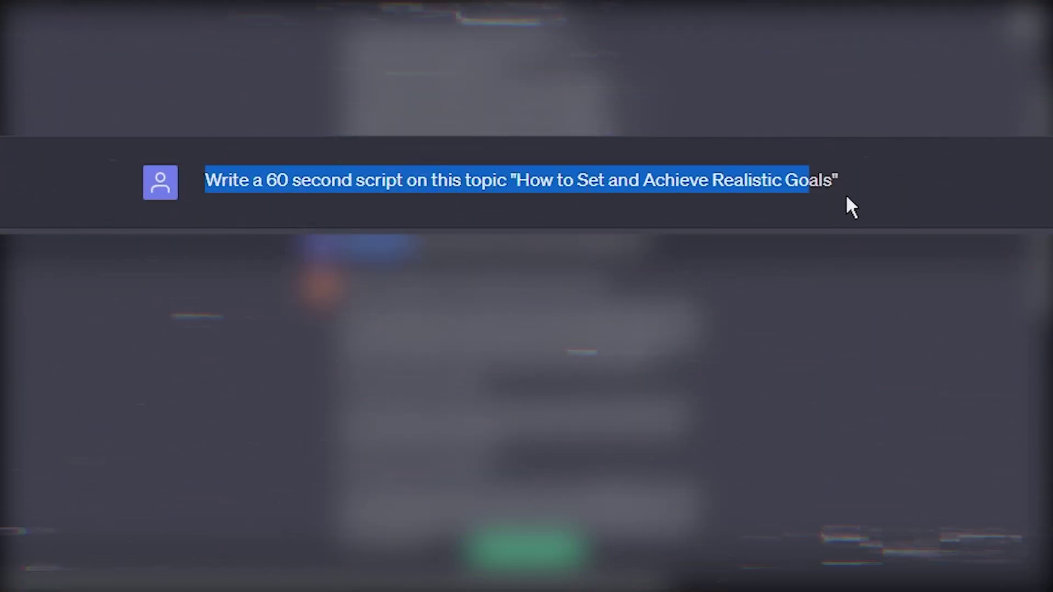
Select the 60-second goal-setting script prompt in ChatGPT and read through the generated script
left_click(875, 189)
scroll(470, 244, "down", 8)
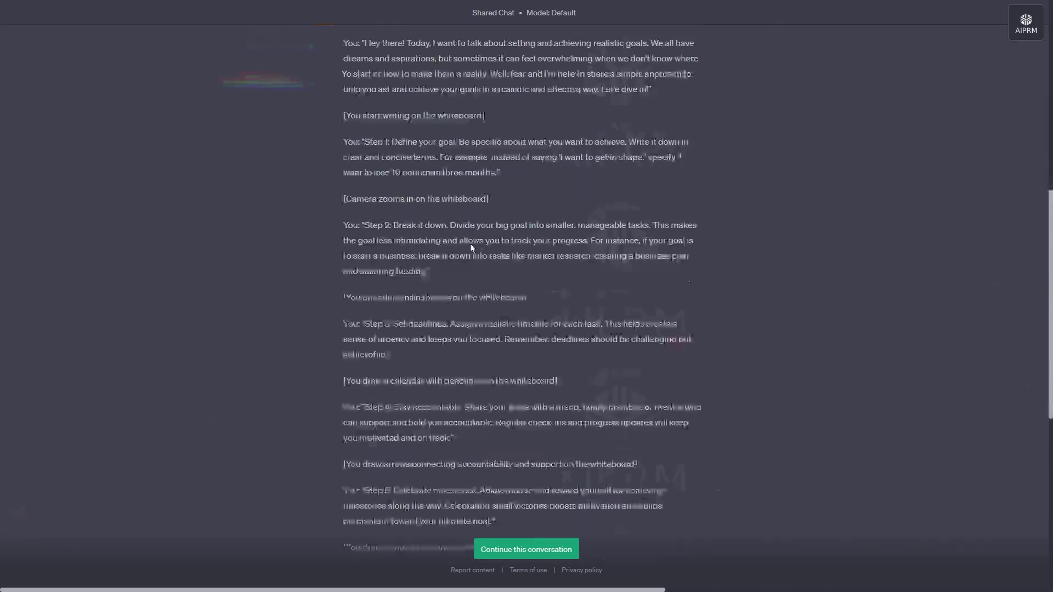
left_click_drag(344, 266, 446, 267)
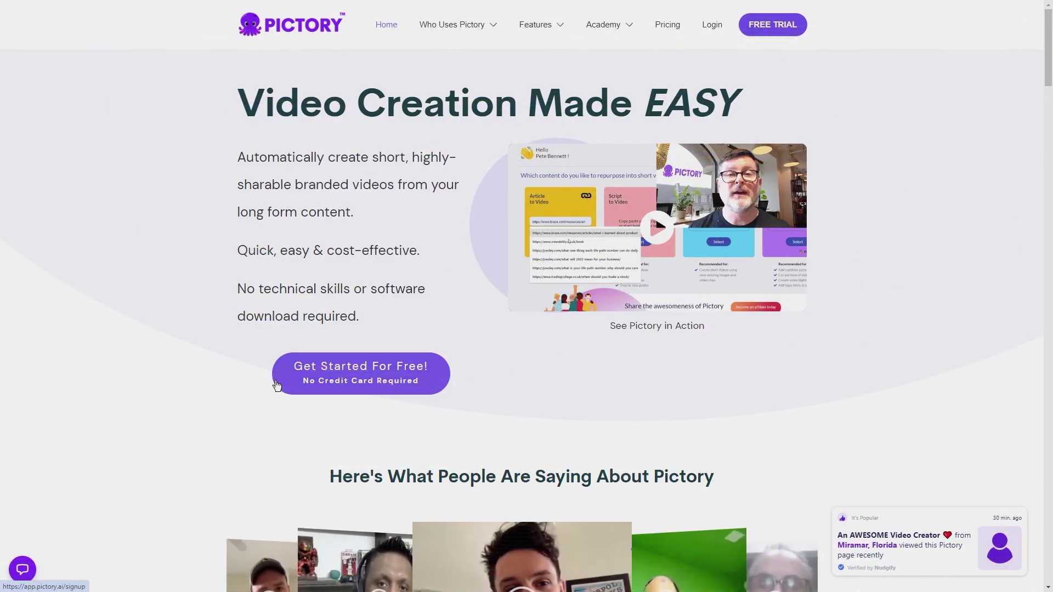
Scroll through the Pictory homepage to review what it offers
scroll(518, 291, "down", 7)
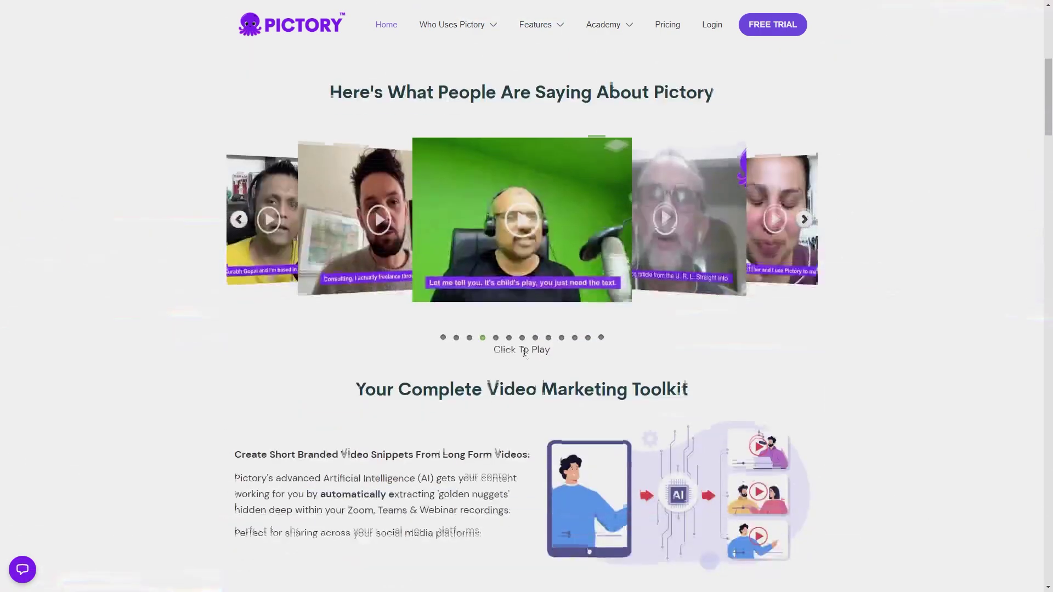
scroll(525, 352, "down", 20)
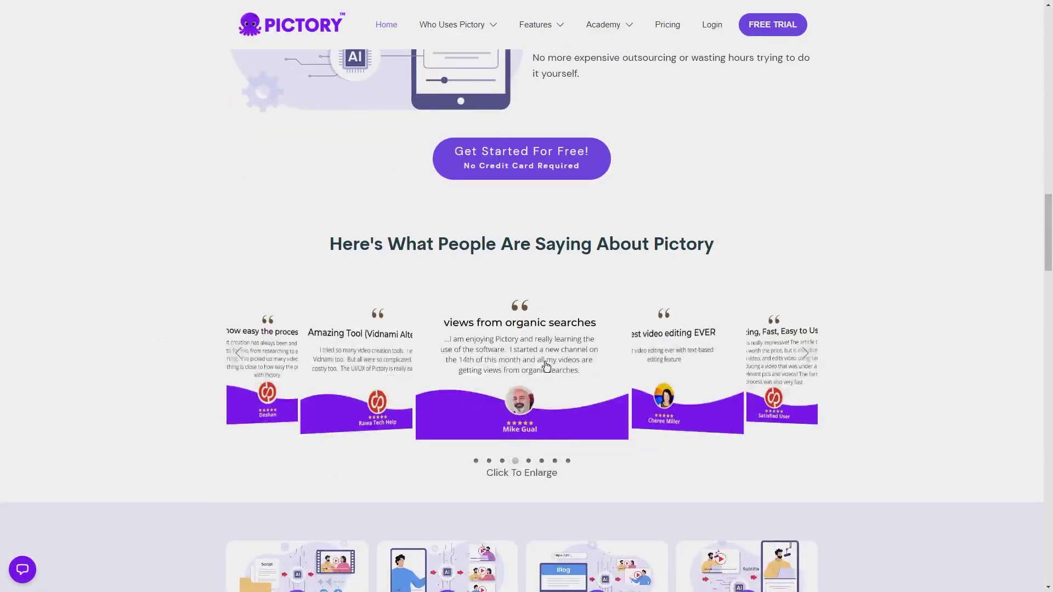
scroll(538, 377, "down", 18)
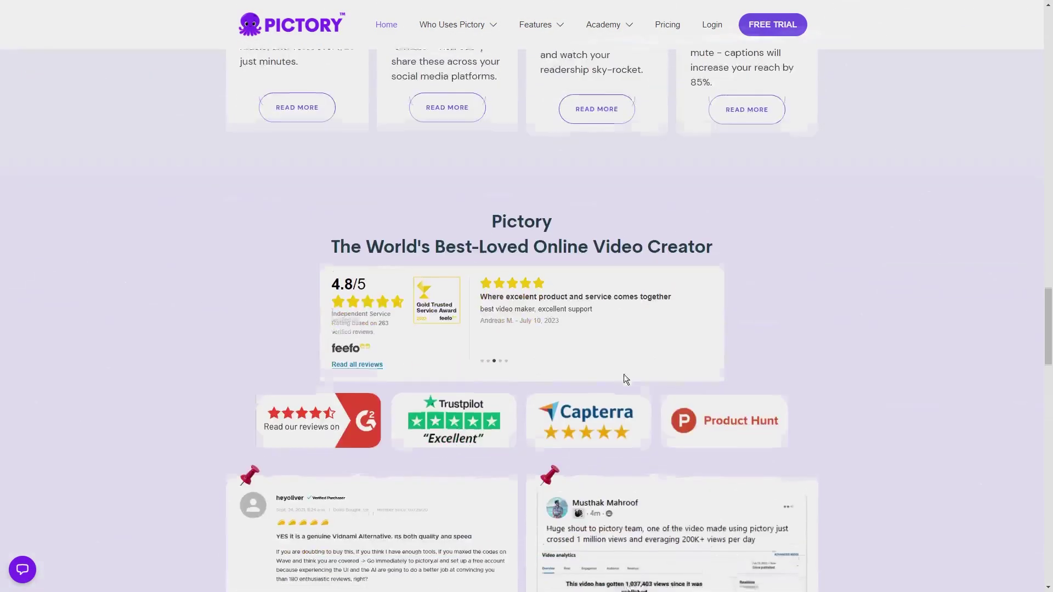
scroll(643, 377, "down", 15)
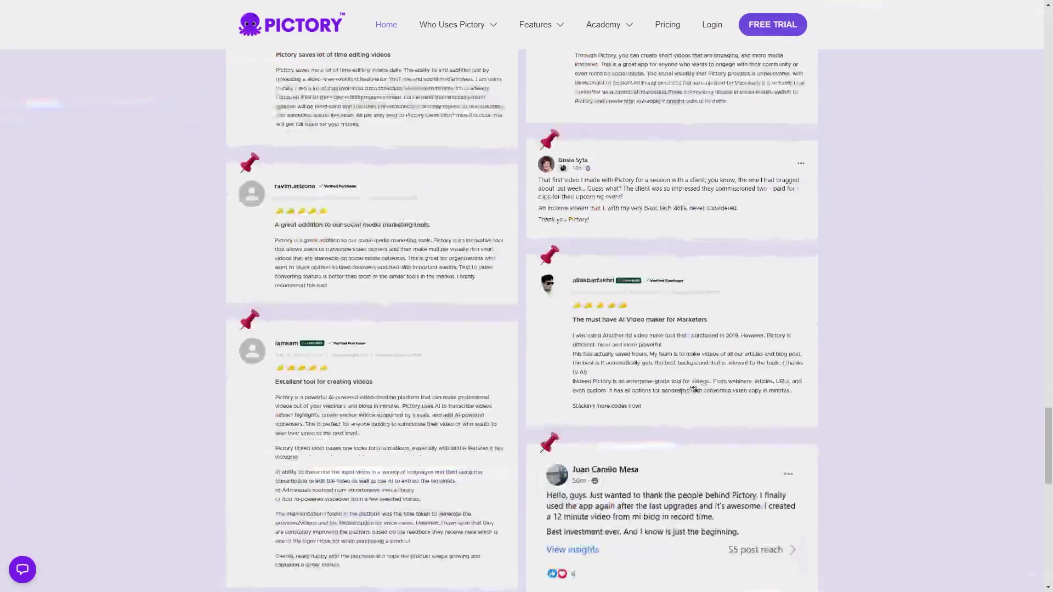
scroll(960, 269, "up", 20)
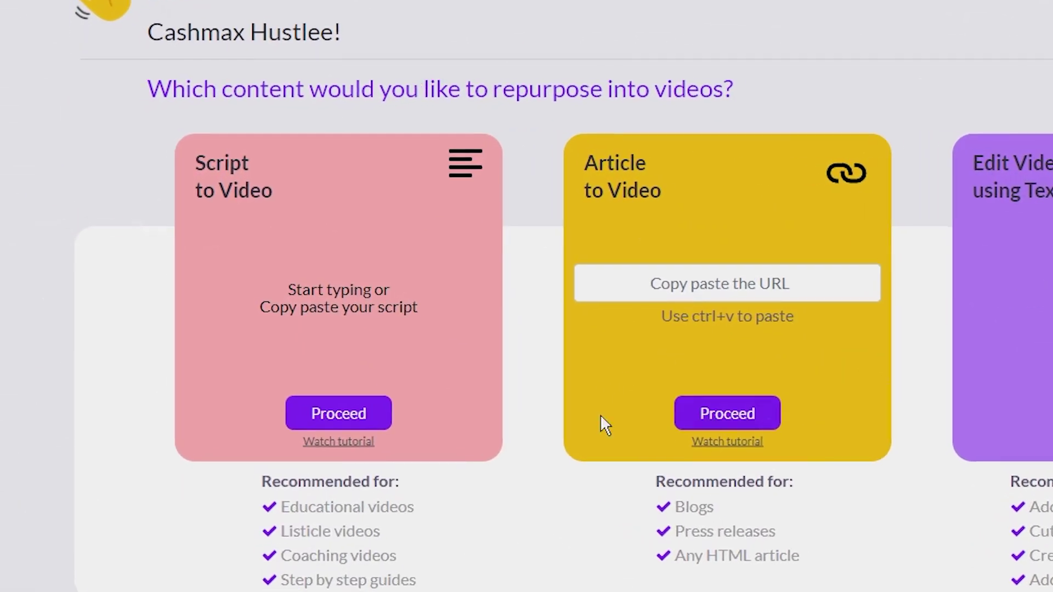
Paste the goal-tips script into Script to Video, with blank lines between the intro and each tip
left_click(431, 468)
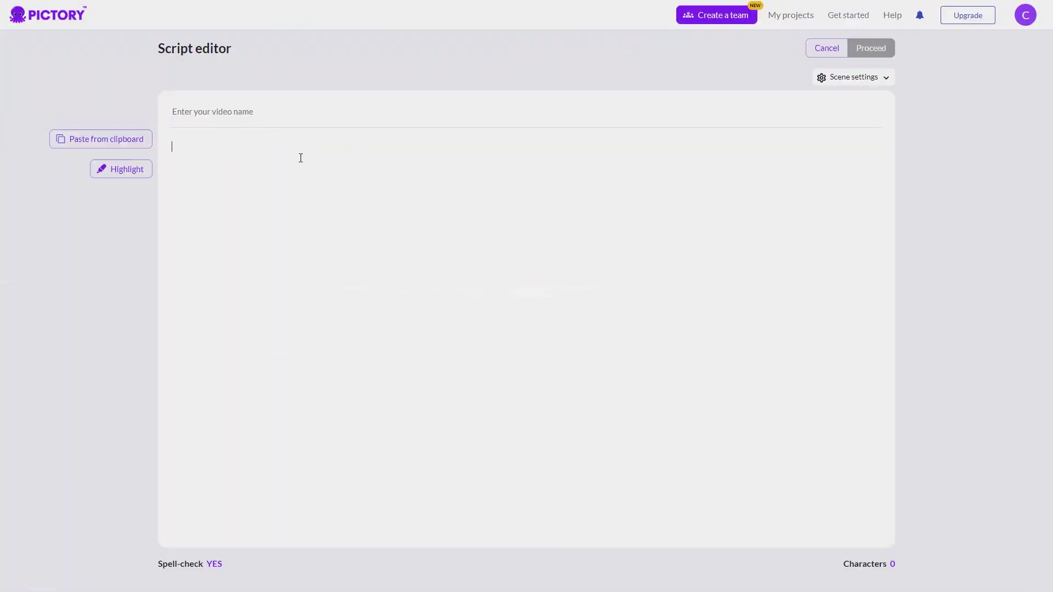
key("ctrl+v")
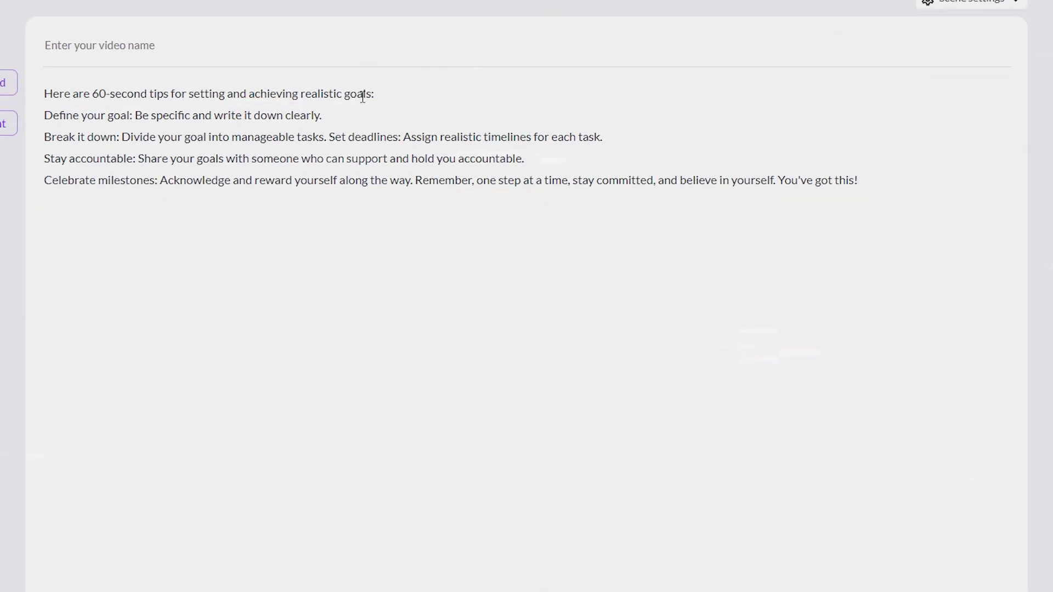
key("Return")
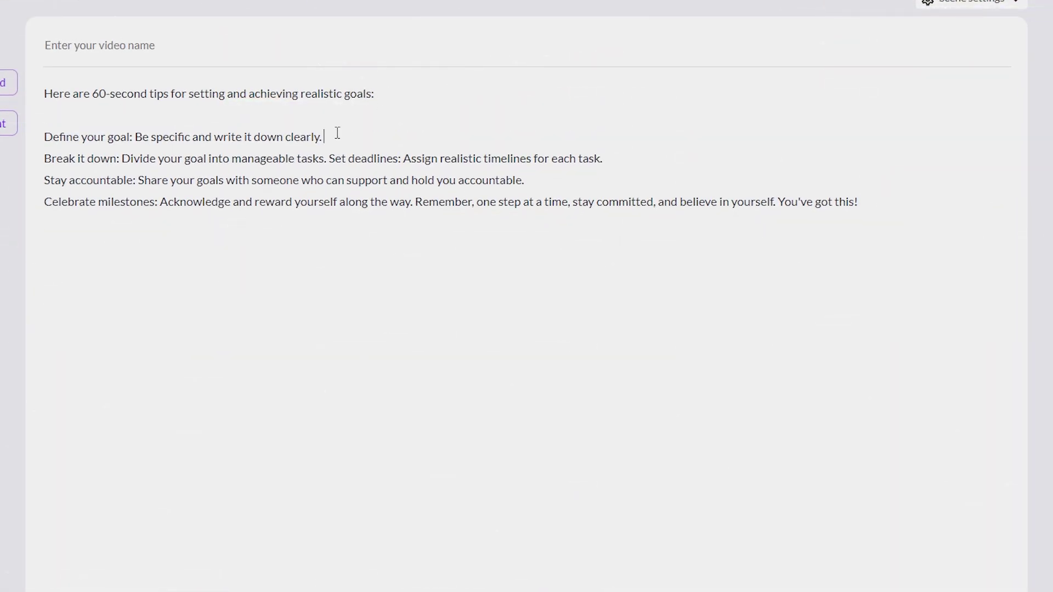
key("Return")
left_click(610, 184)
key("Return")
left_click(542, 234)
key("Return")
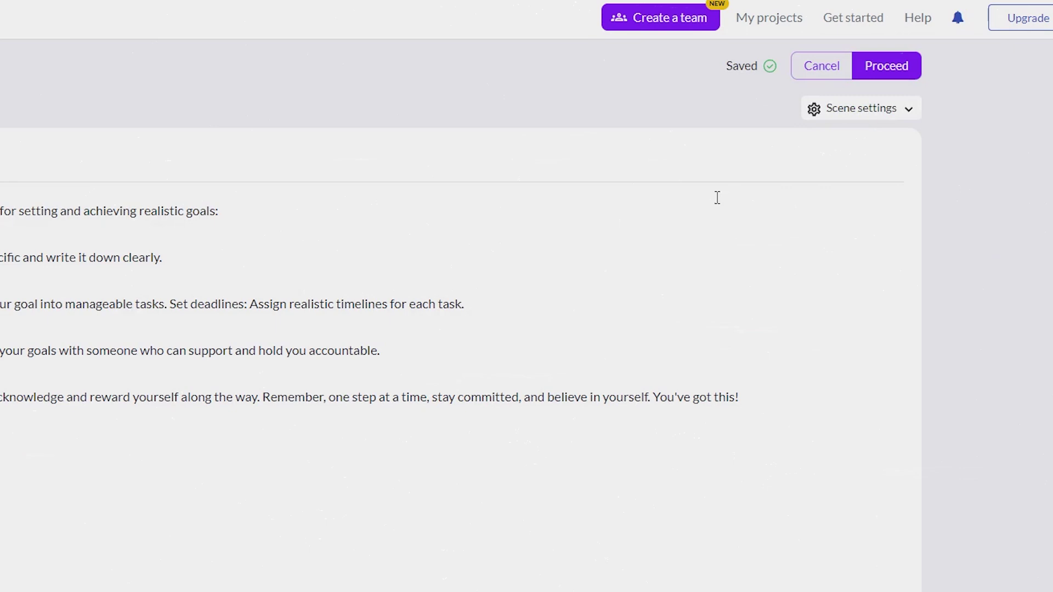
Set scene settings to create new scenes on line breaks and proceed
left_click(1001, 1)
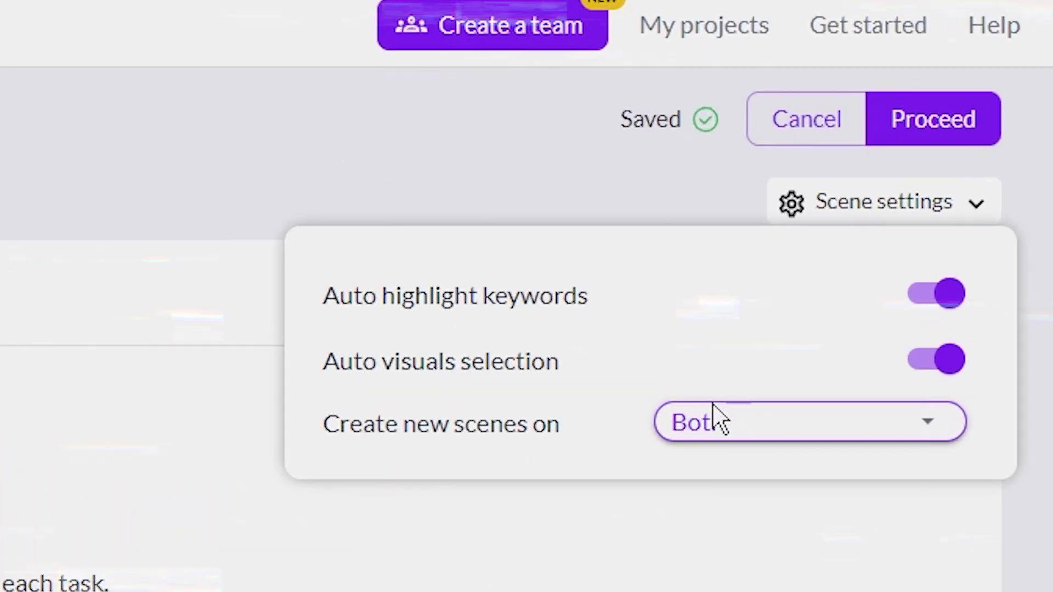
left_click(715, 422)
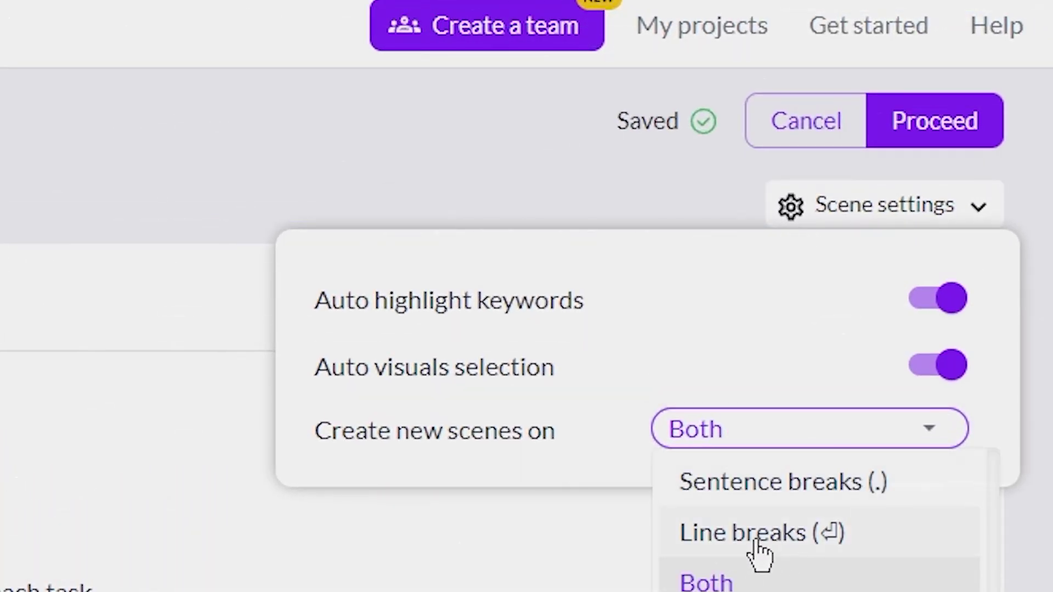
left_click(759, 548)
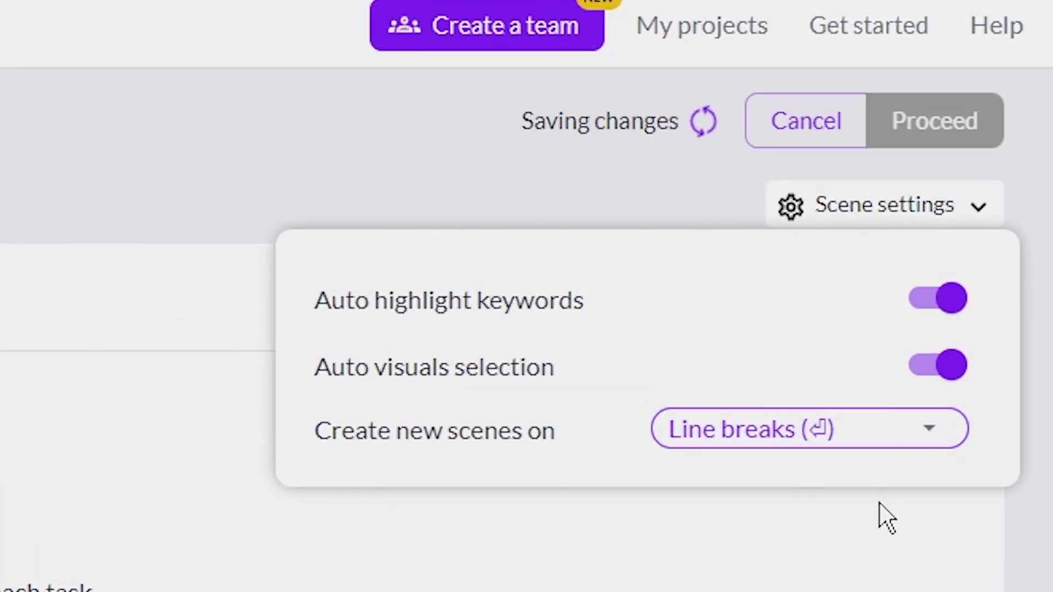
left_click(936, 146)
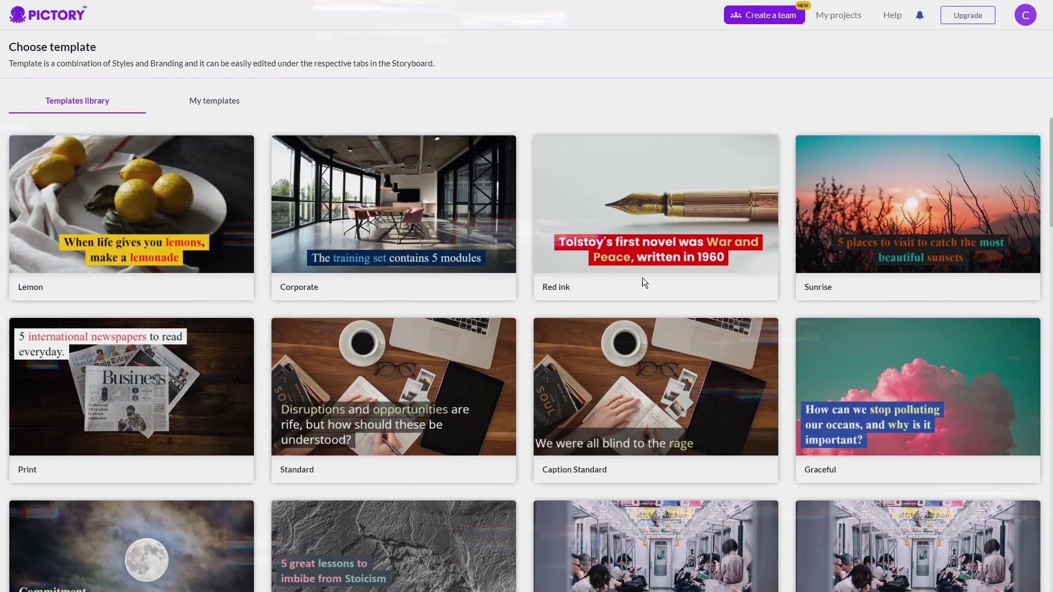
Pick the Red ink template with a vertical 9:16 aspect ratio
left_click(626, 220)
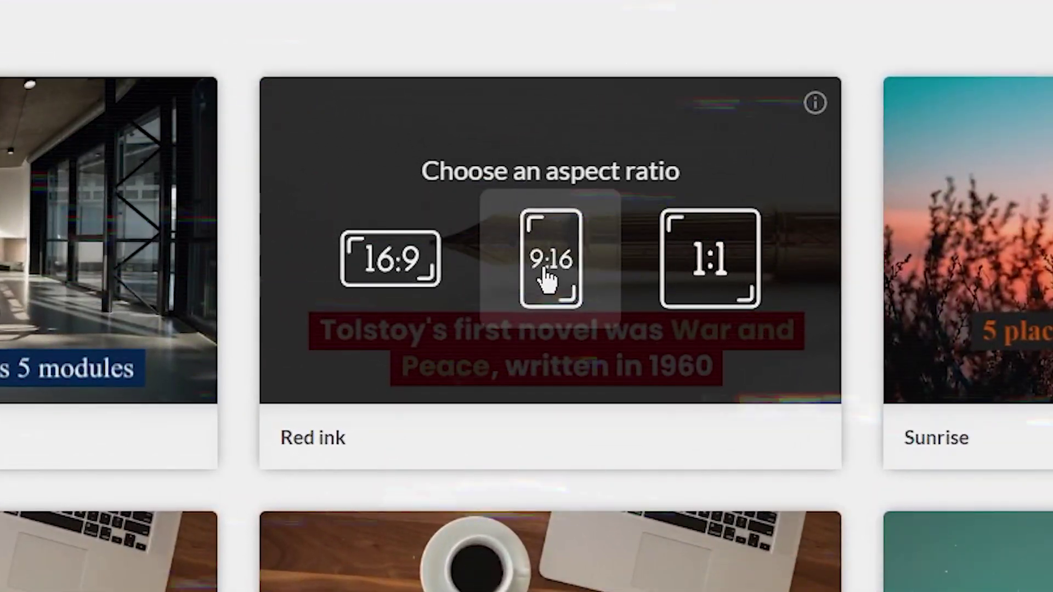
left_click(546, 275)
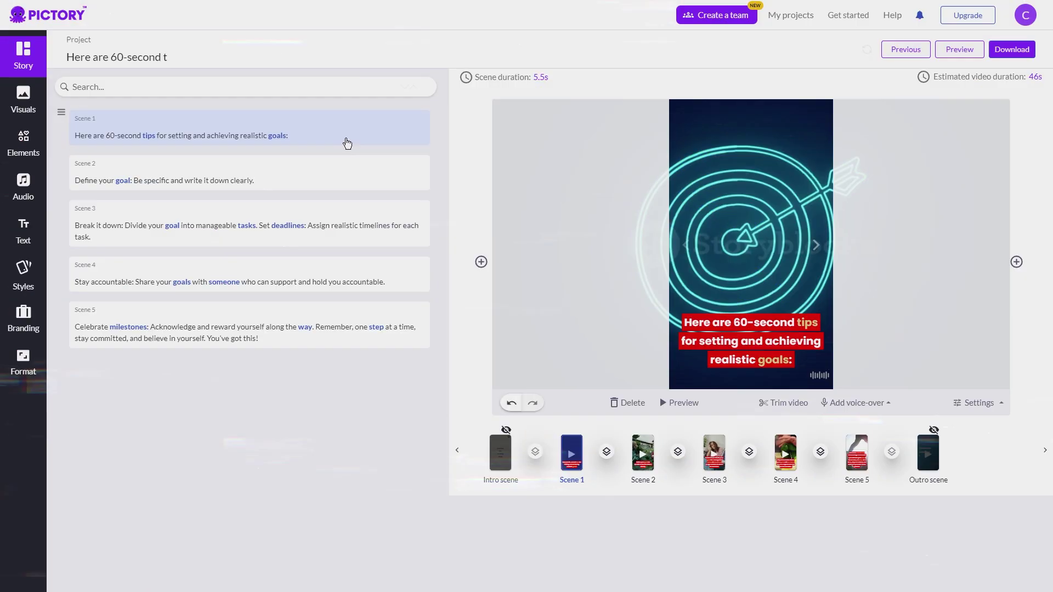
Replace Scene 2's visual with the 'easy steps to SUCCESS' stock clip
left_click(284, 186)
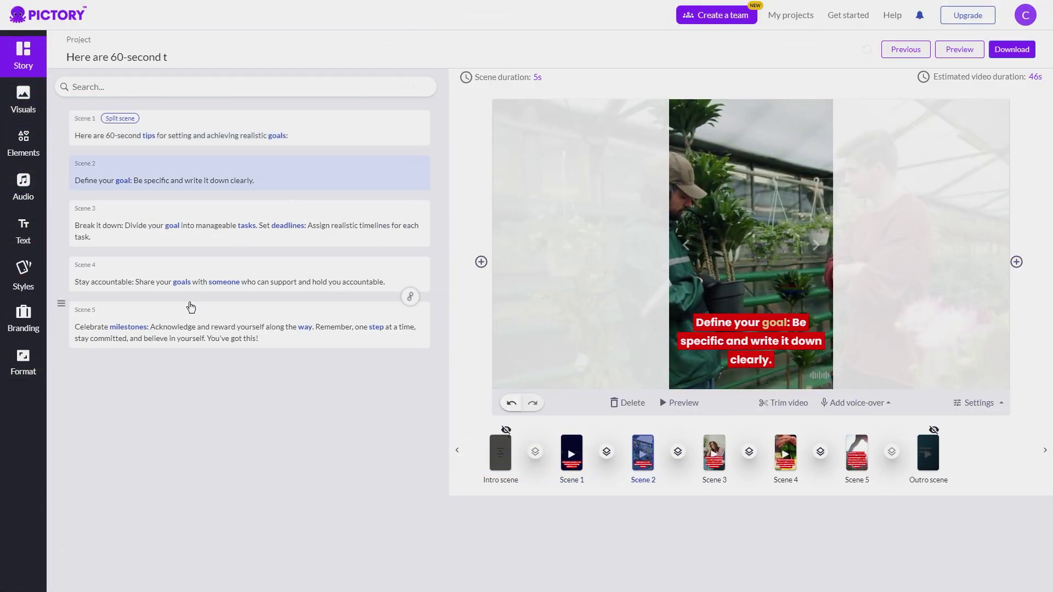
left_click(23, 99)
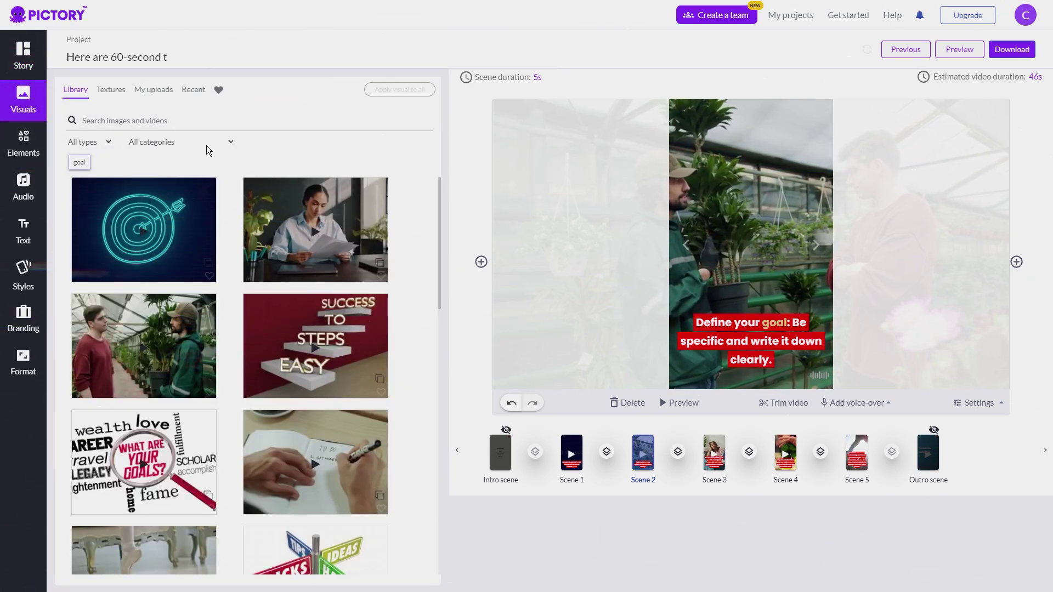
scroll(274, 329, "down", 5)
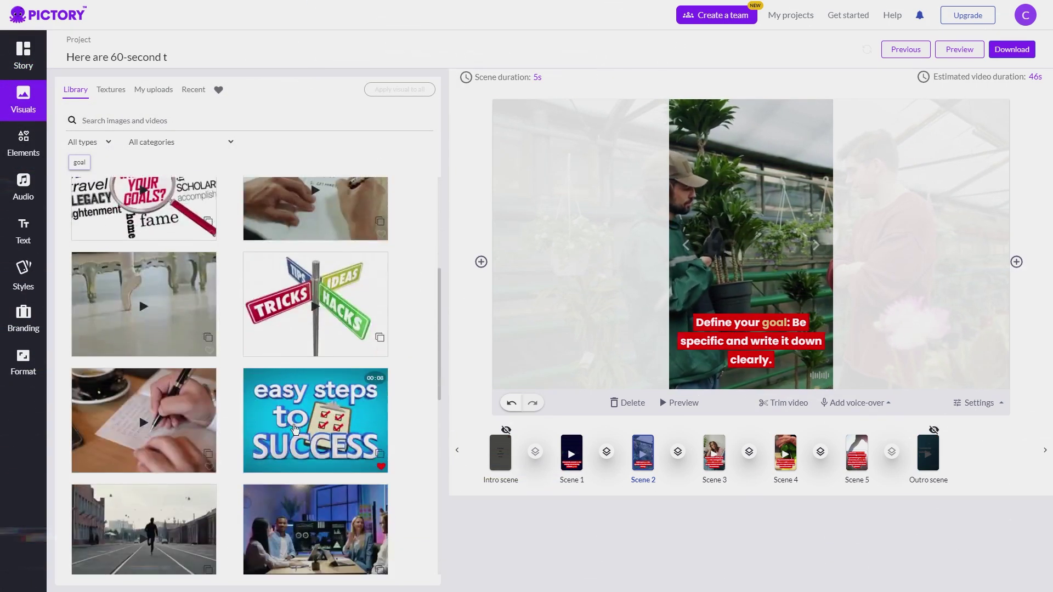
left_click(315, 435)
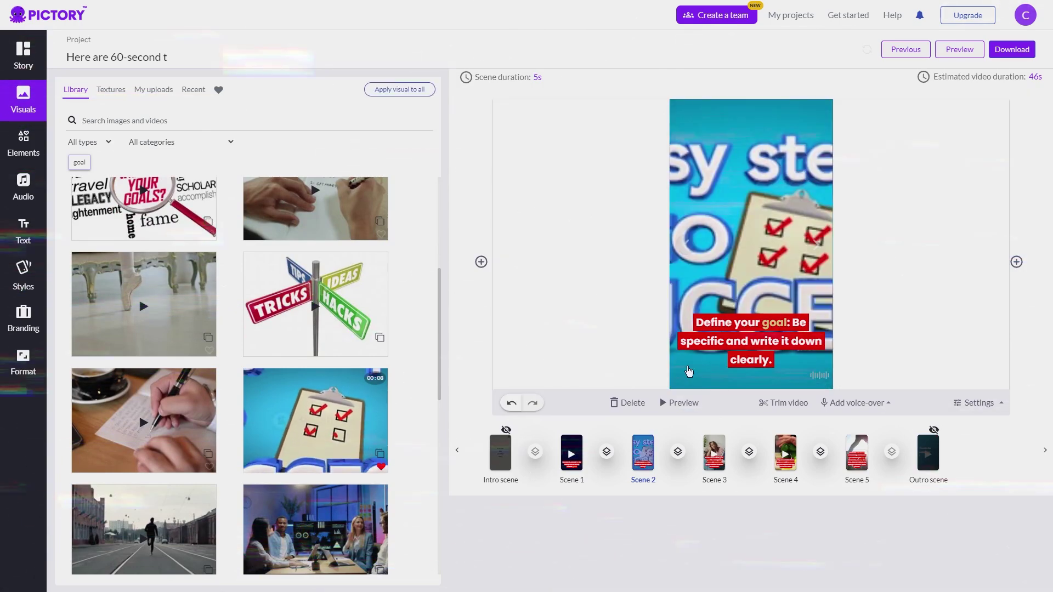
Move through Scenes 4 and 3, then return to editing Scene 1
left_click(786, 473)
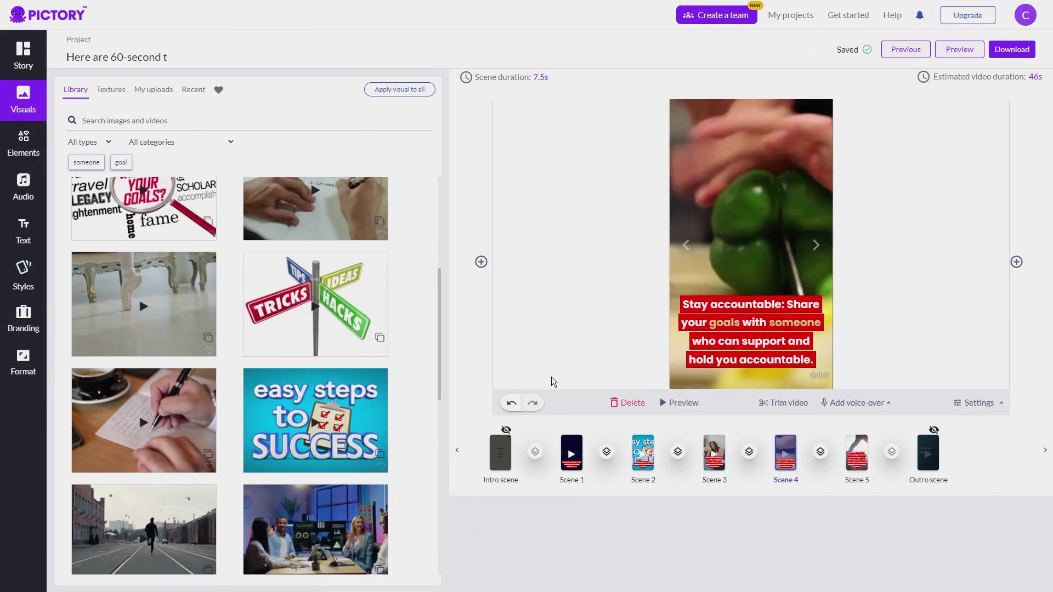
left_click(23, 54)
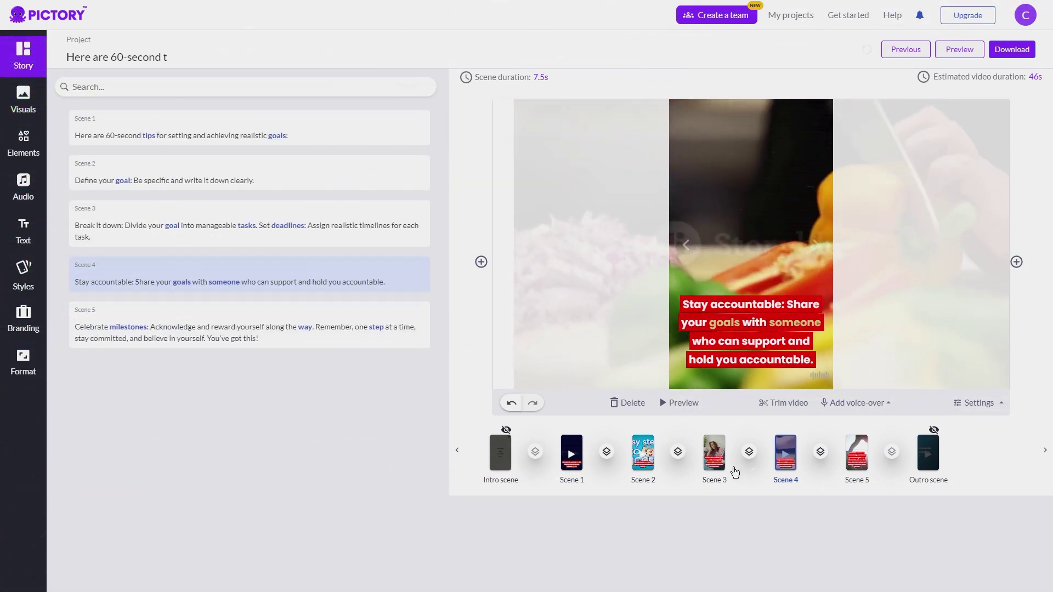
left_click(715, 469)
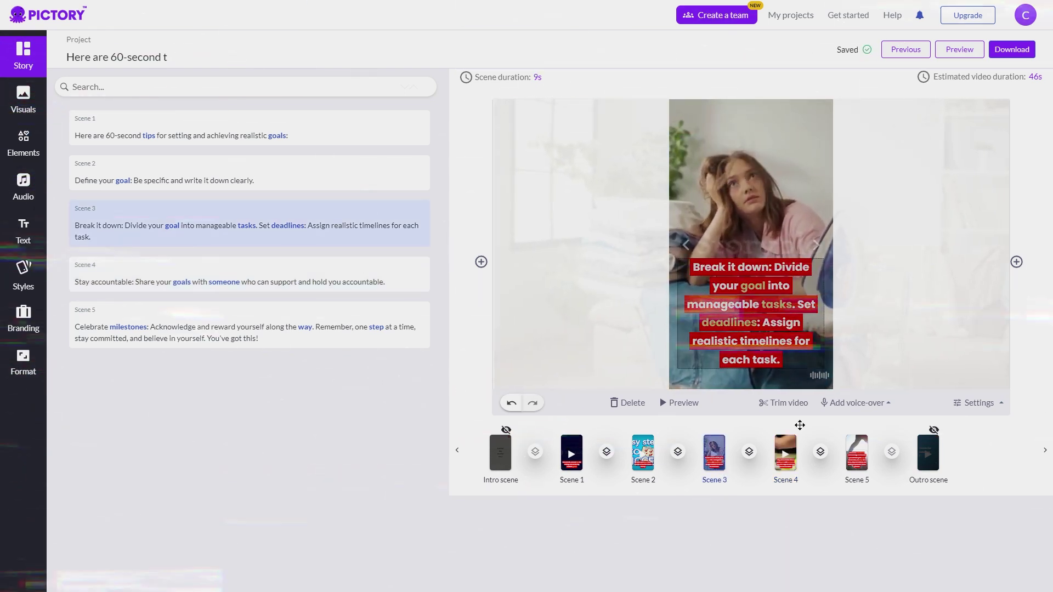
left_click(572, 454)
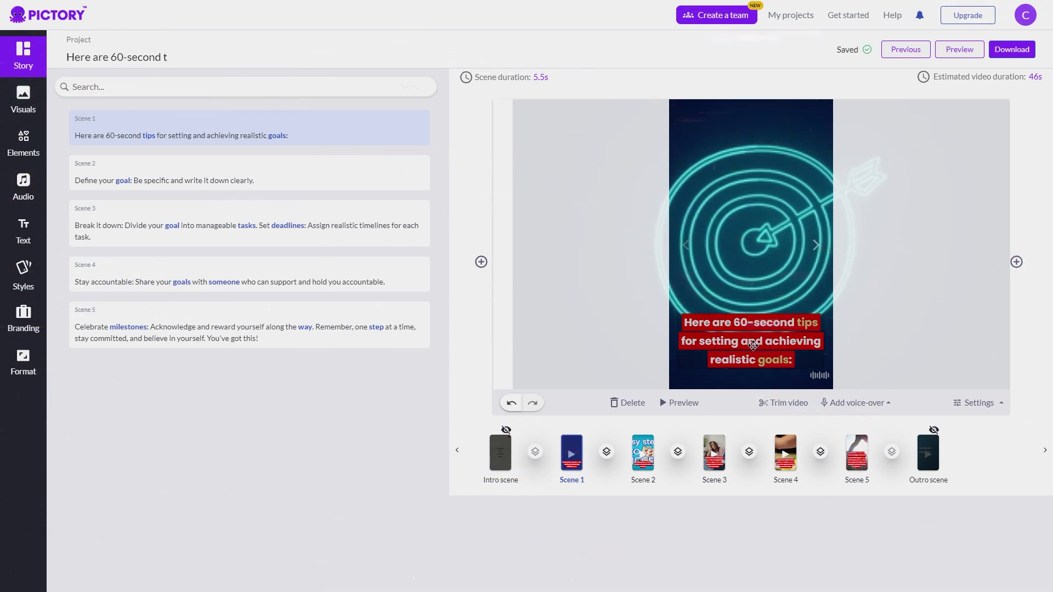
Place the Scene 1 caption in the centre position of the video
left_click(777, 322)
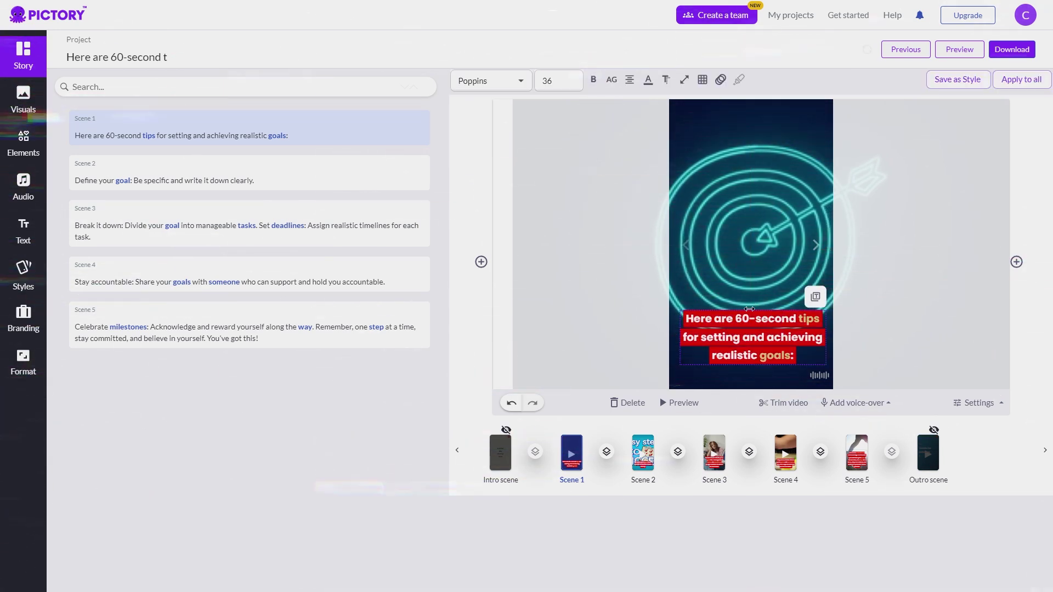
left_click_drag(733, 330, 744, 331)
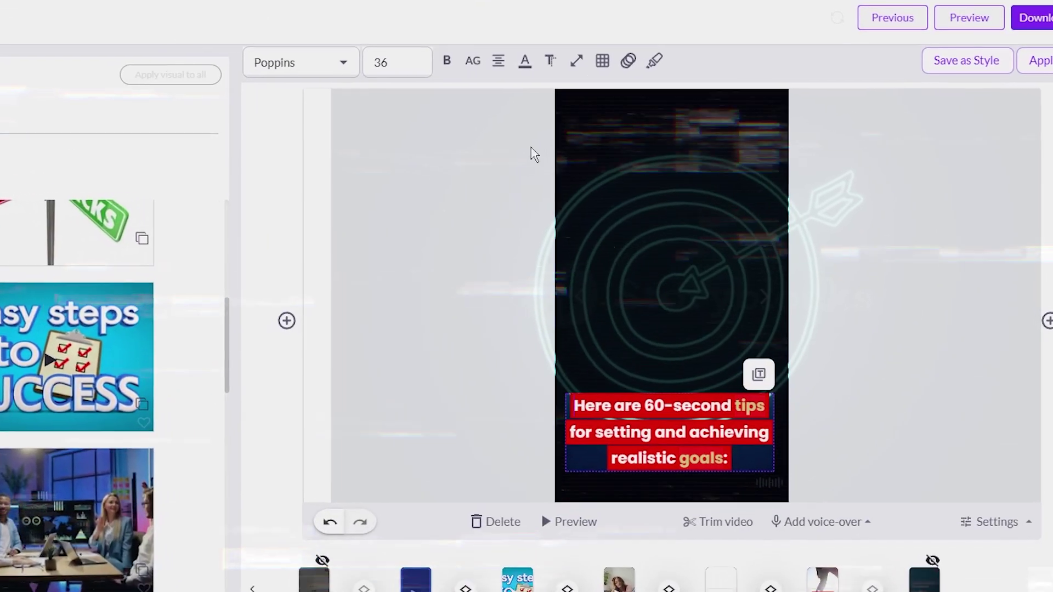
left_click(603, 60)
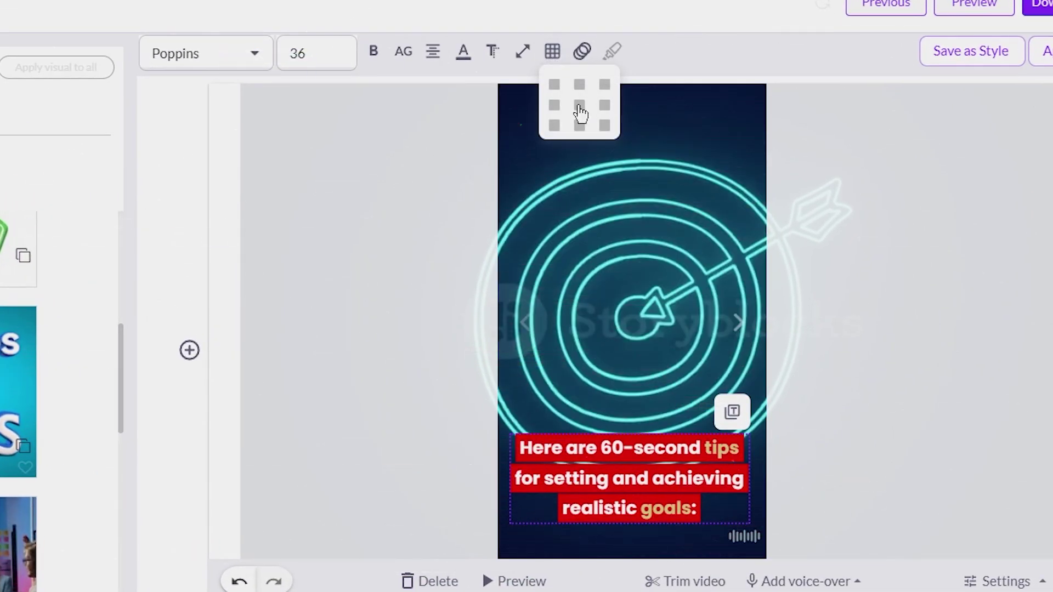
left_click(579, 107)
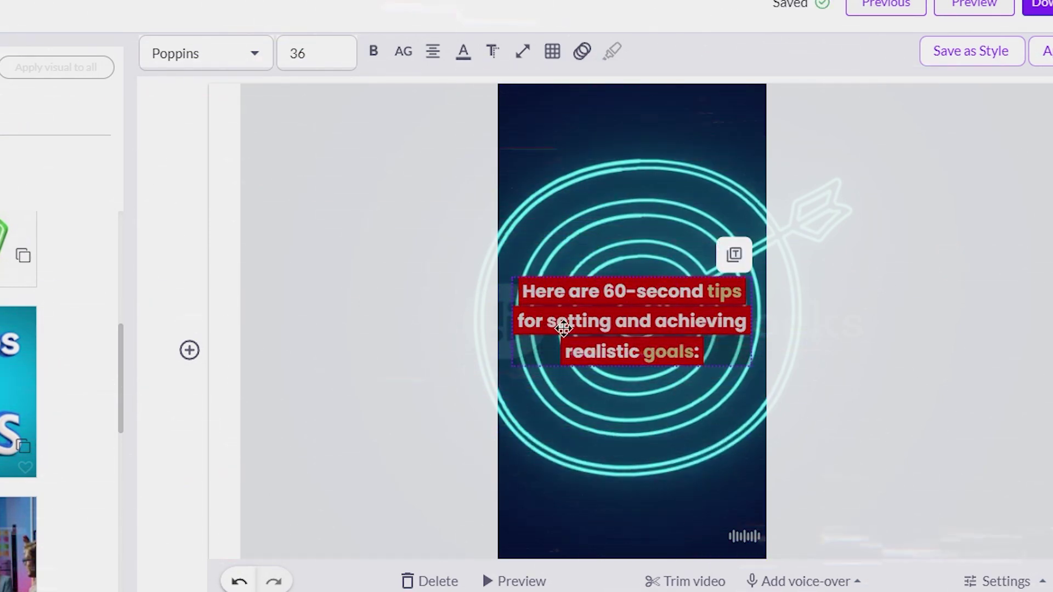
Give the caption a near-black 131212 background and green highlighted words
left_click(463, 57)
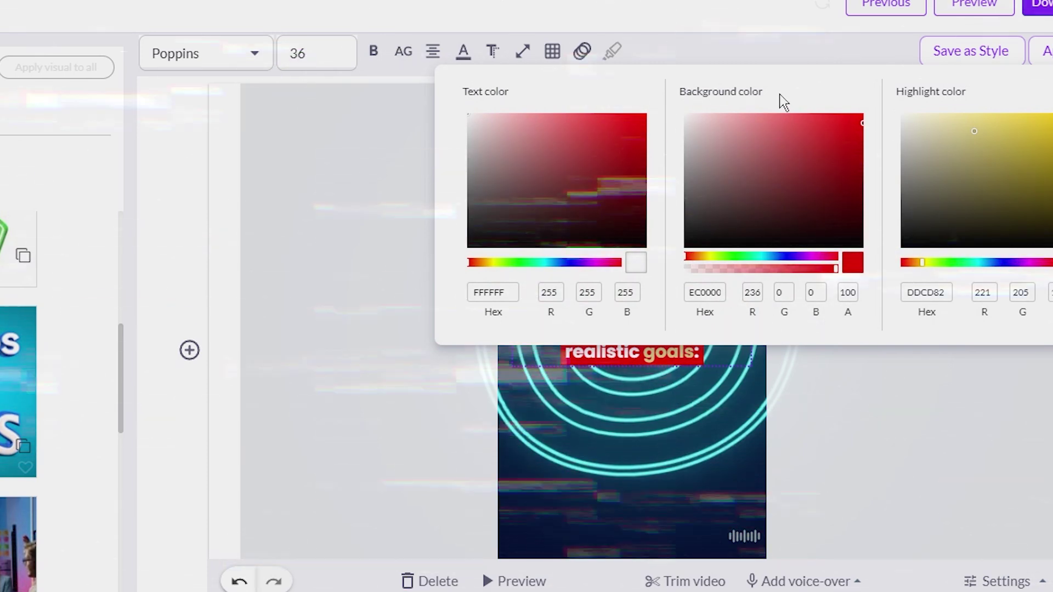
left_click(694, 239)
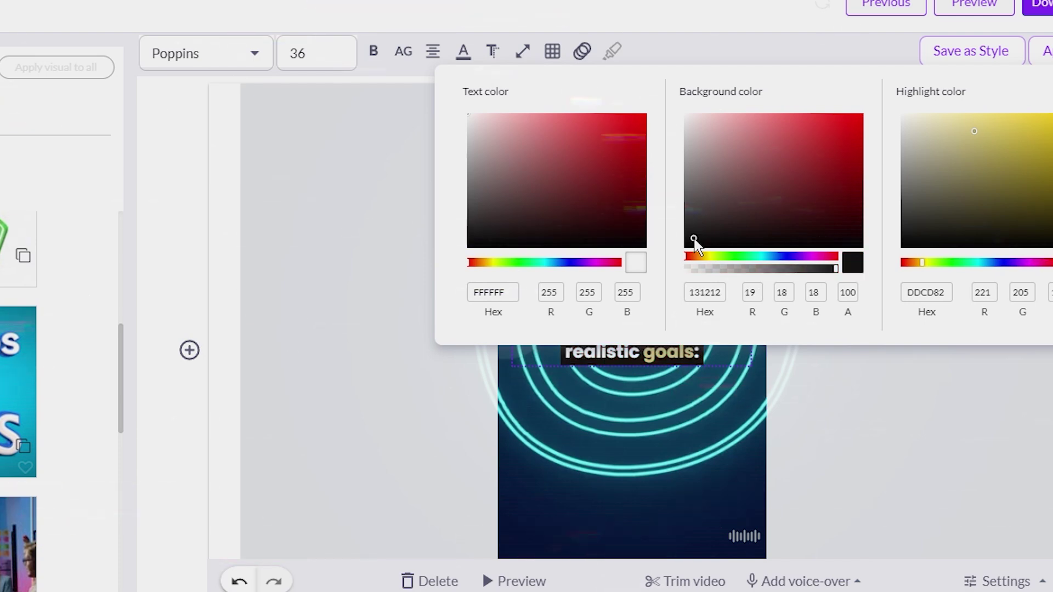
left_click(953, 262)
left_click(821, 463)
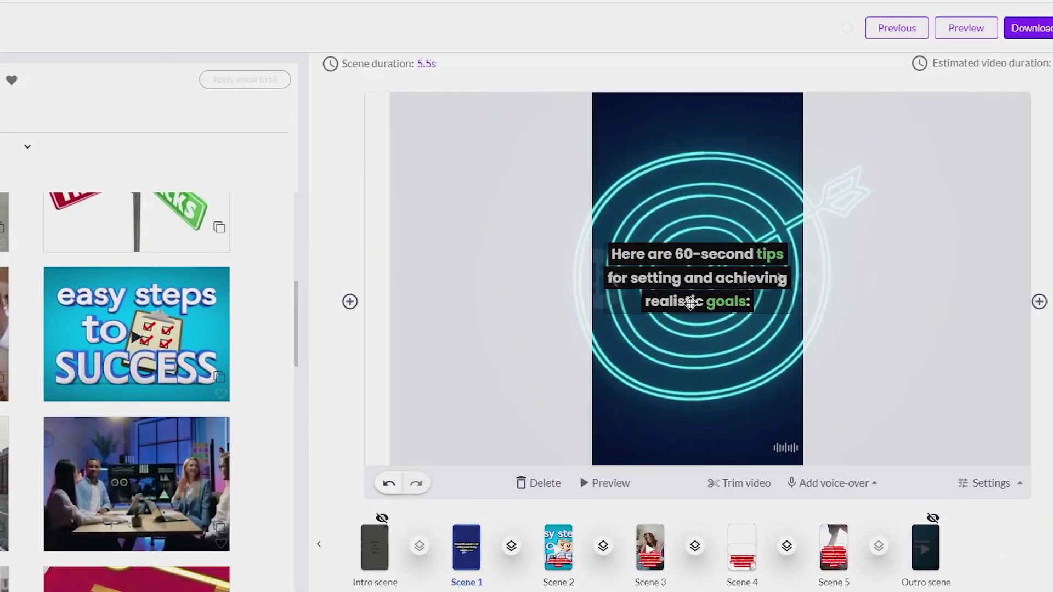
Set the caption's entry animation to Typewriter and exit to Fade-out (slide-down), then preview
left_click(630, 336)
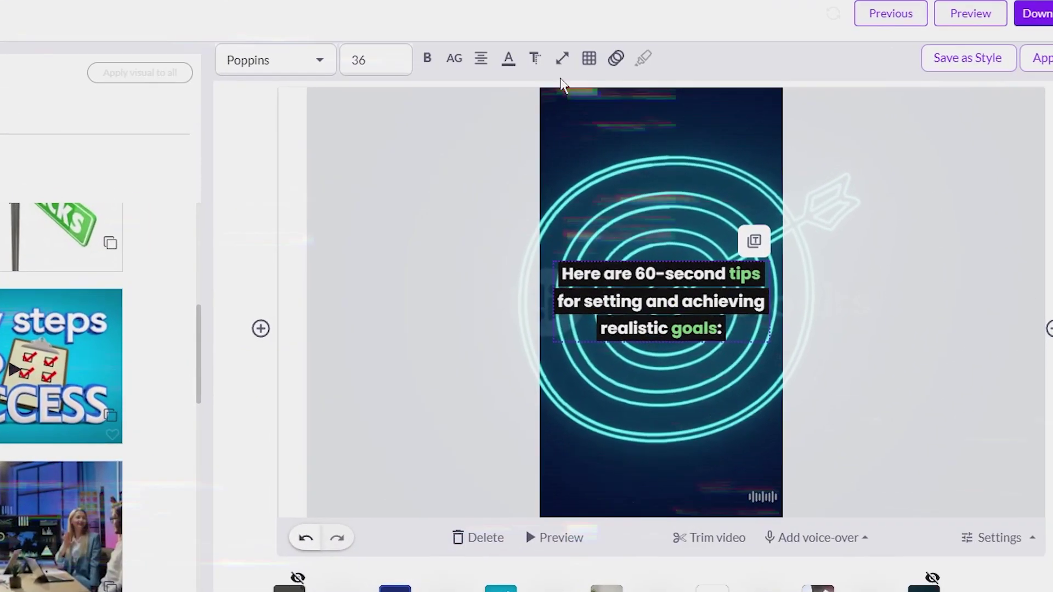
left_click(616, 58)
left_click(685, 162)
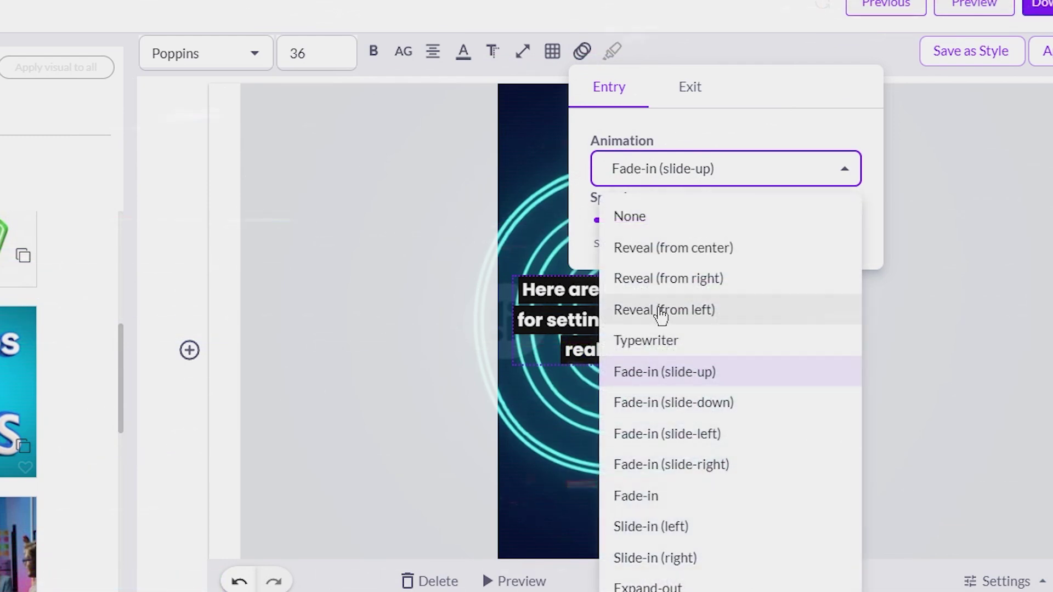
left_click(642, 340)
left_click(689, 89)
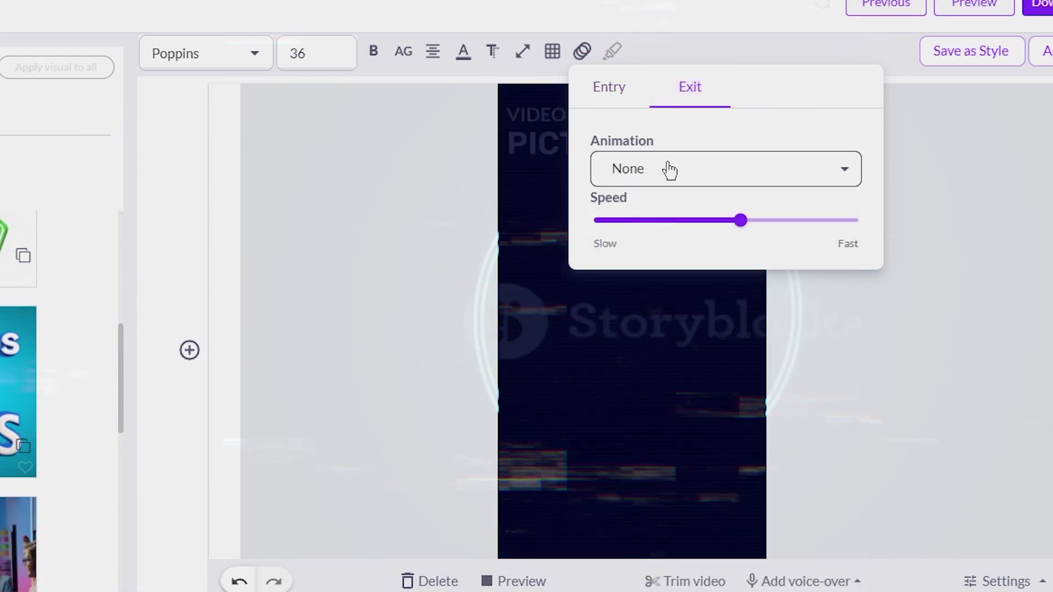
left_click(670, 170)
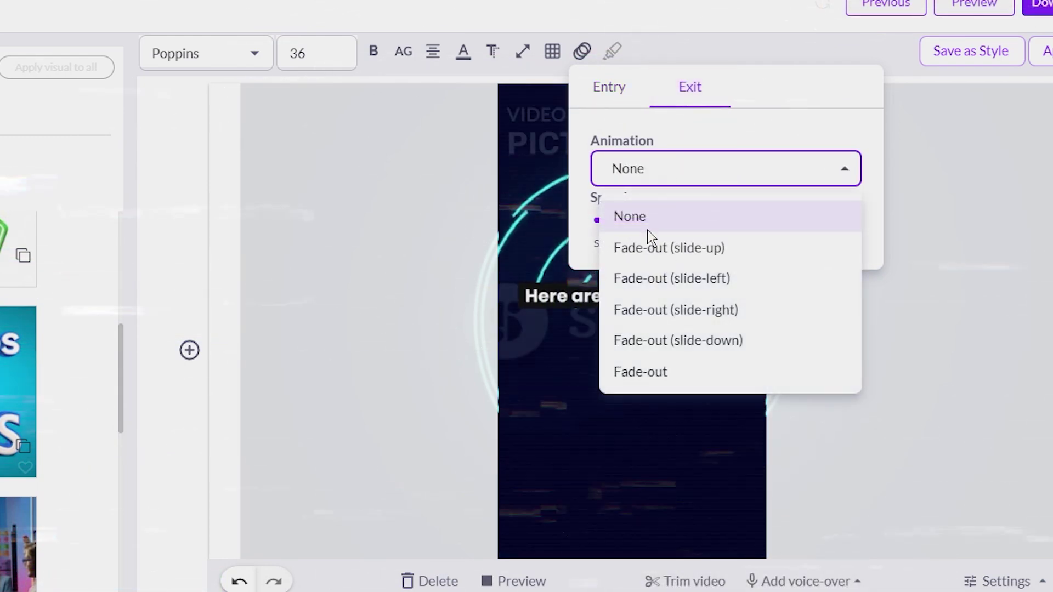
left_click(700, 342)
left_click(387, 380)
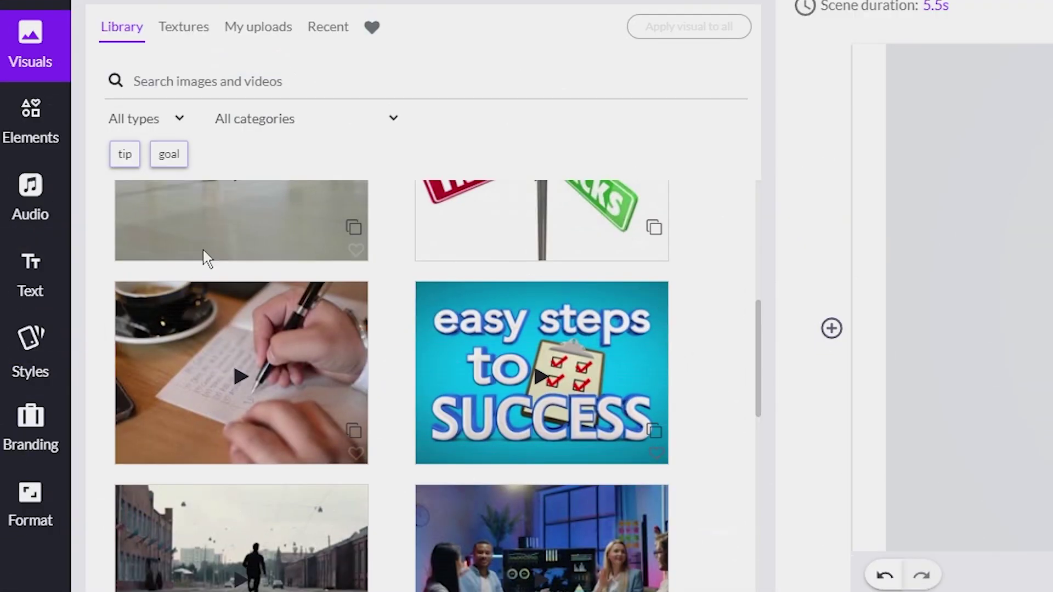
Browse the English AI voices in the Audio sidebar's Voice-over list
left_click(18, 177)
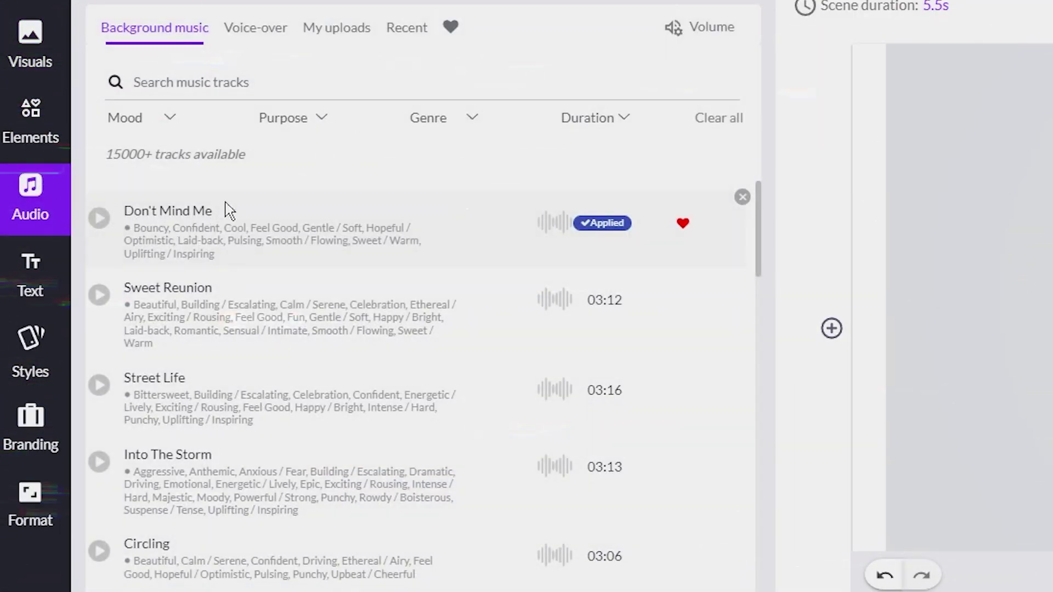
left_click(263, 31)
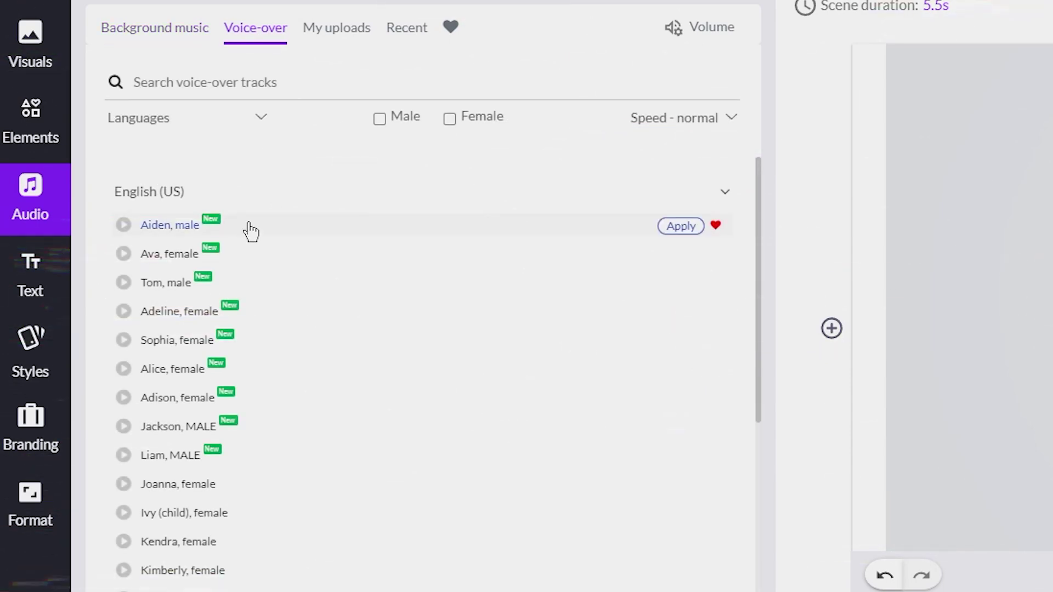
scroll(259, 292, "down", 15)
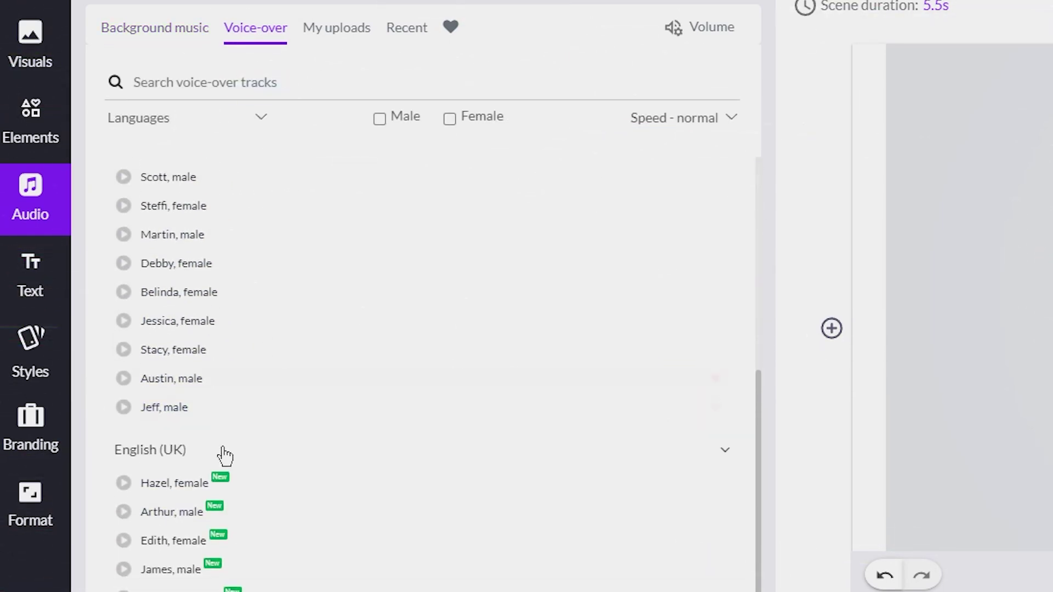
scroll(277, 483, "down", 7)
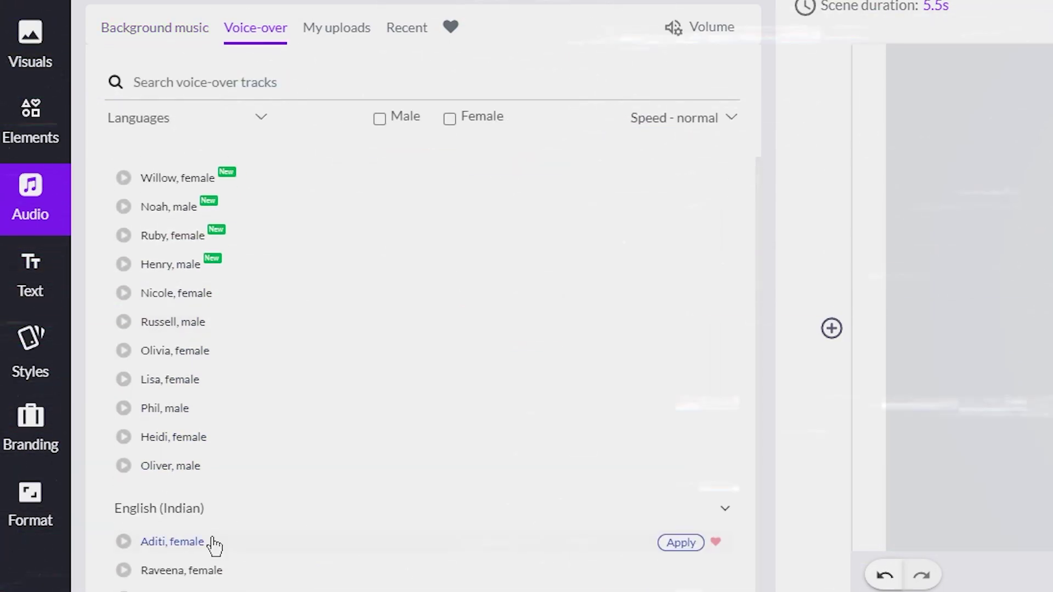
scroll(190, 565, "up", 5)
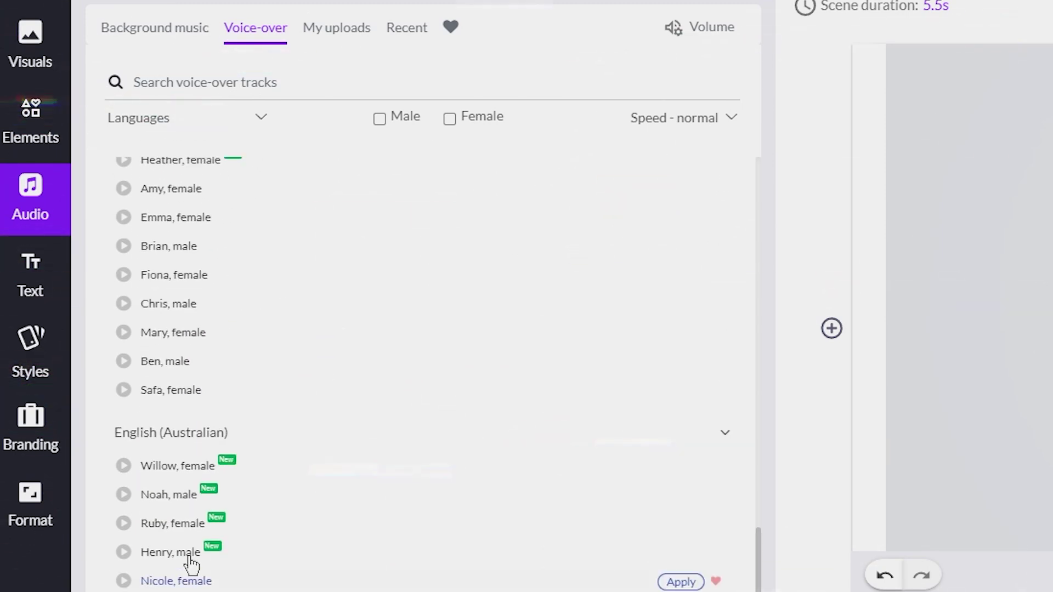
scroll(198, 566, "up", 2)
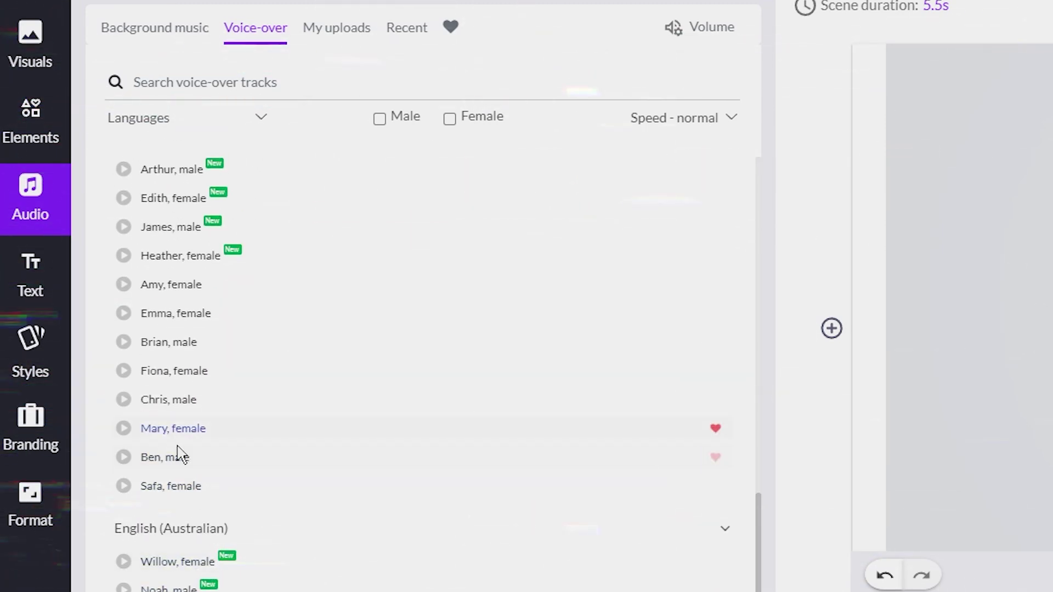
scroll(175, 457, "up", 15)
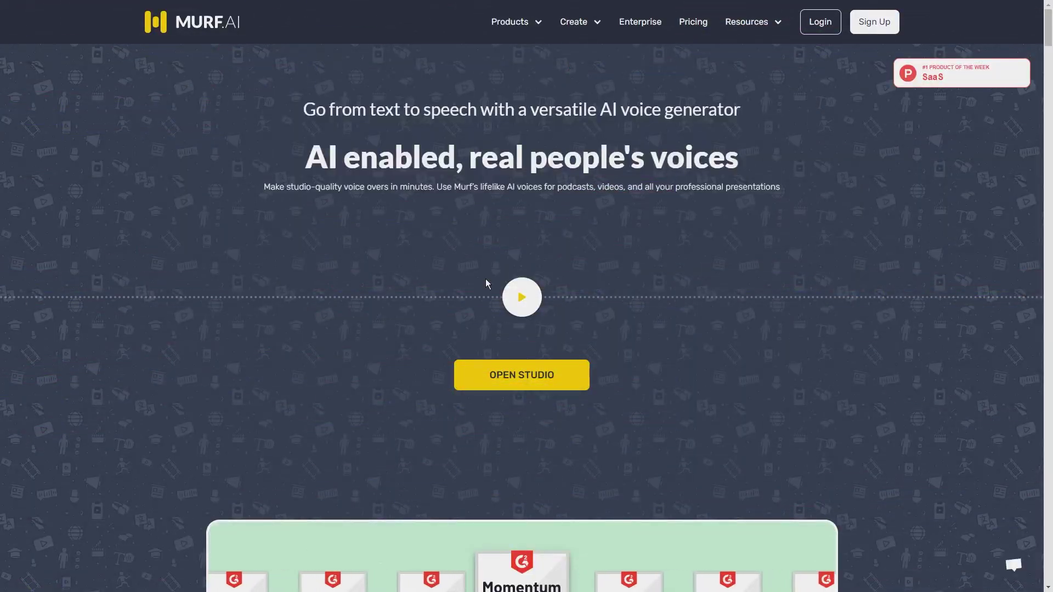
Paste the goal-tips script into Murf AI's text block using 'Split Script by Sentences'
scroll(486, 280, "down", 15)
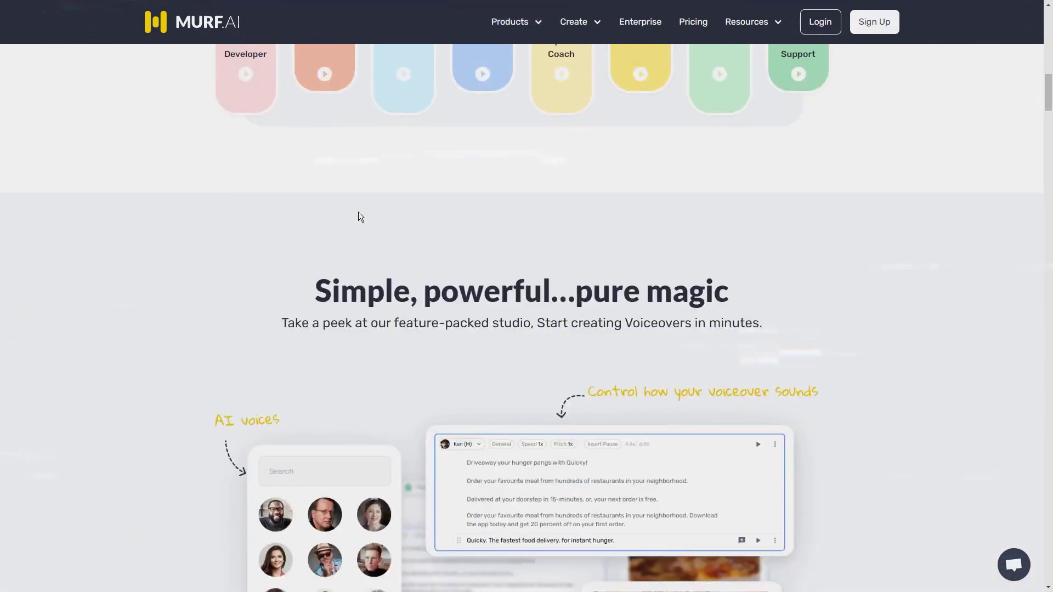
scroll(360, 217, "up", 7)
scroll(179, 87, "down", 5)
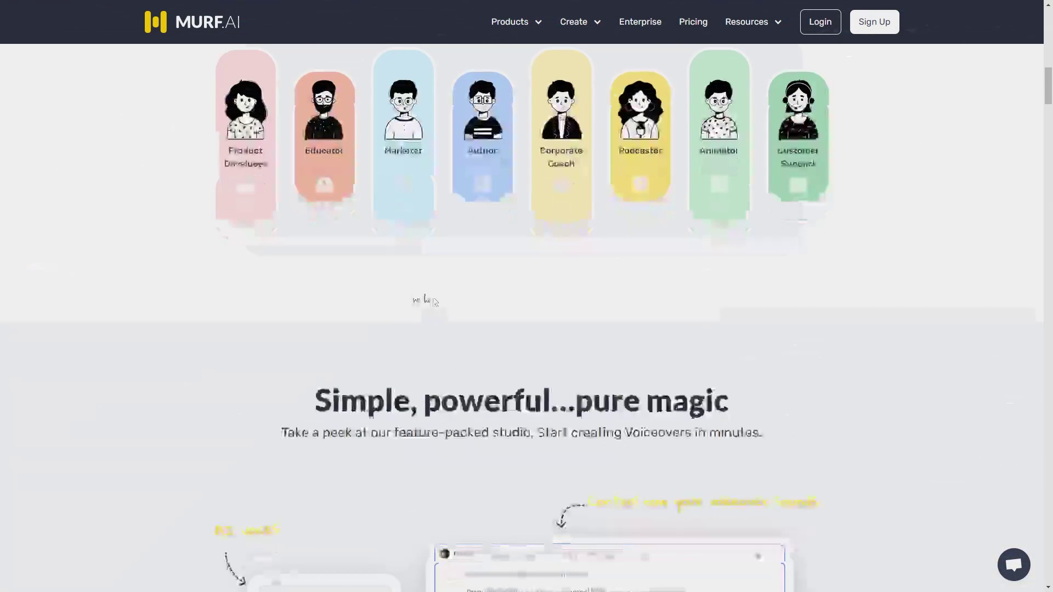
scroll(434, 302, "down", 4)
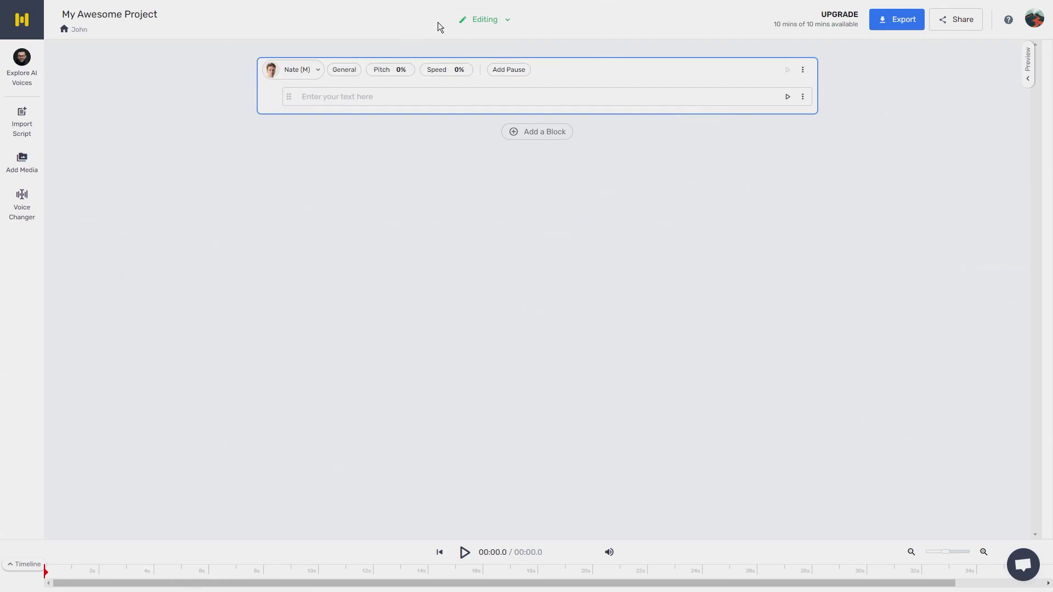
left_click_drag(161, 15, 83, 18)
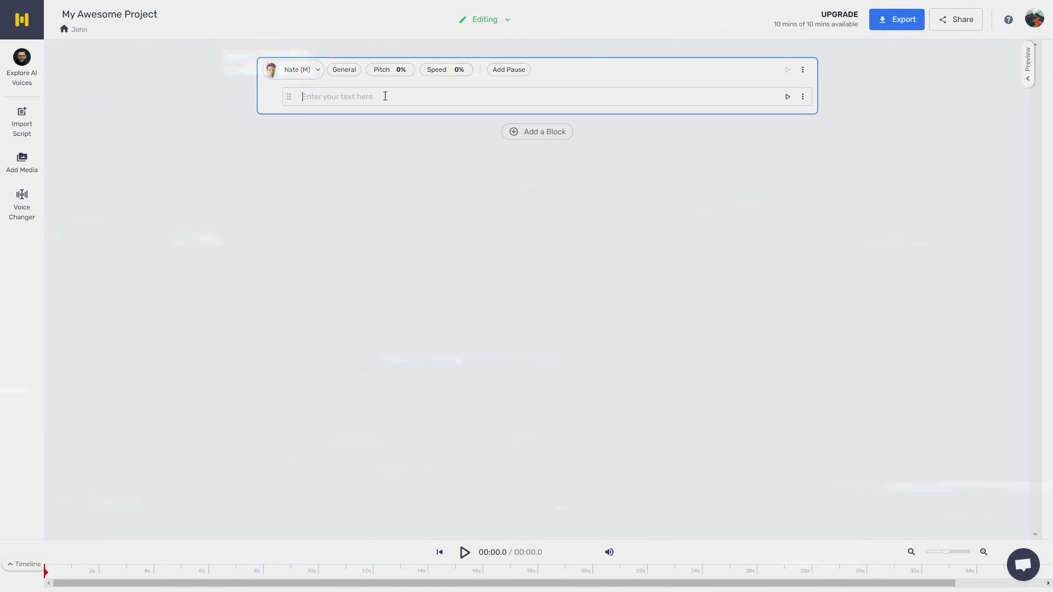
key("ctrl+v")
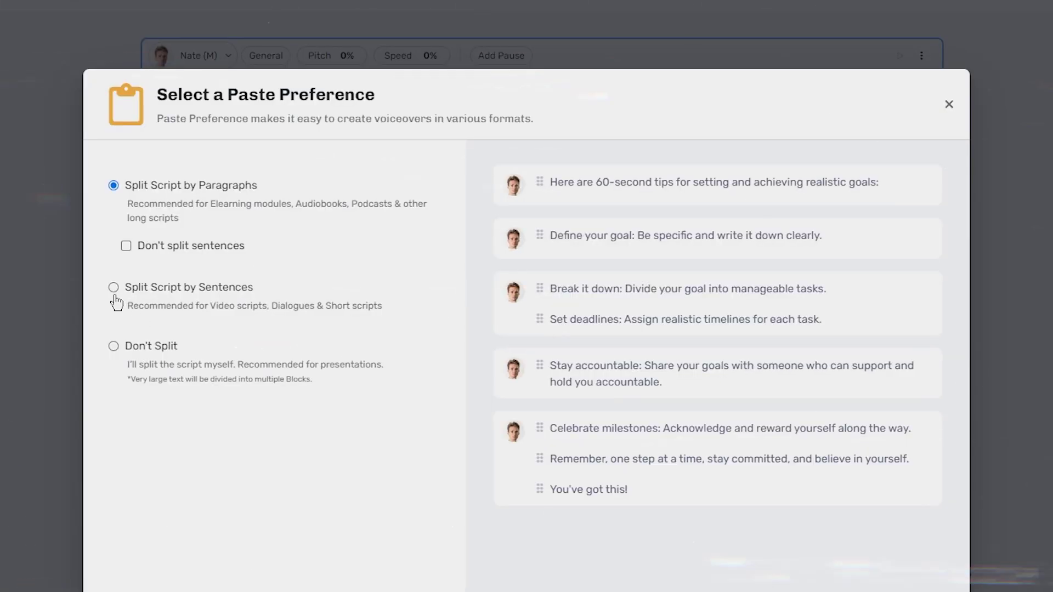
left_click(115, 295)
left_click(455, 577)
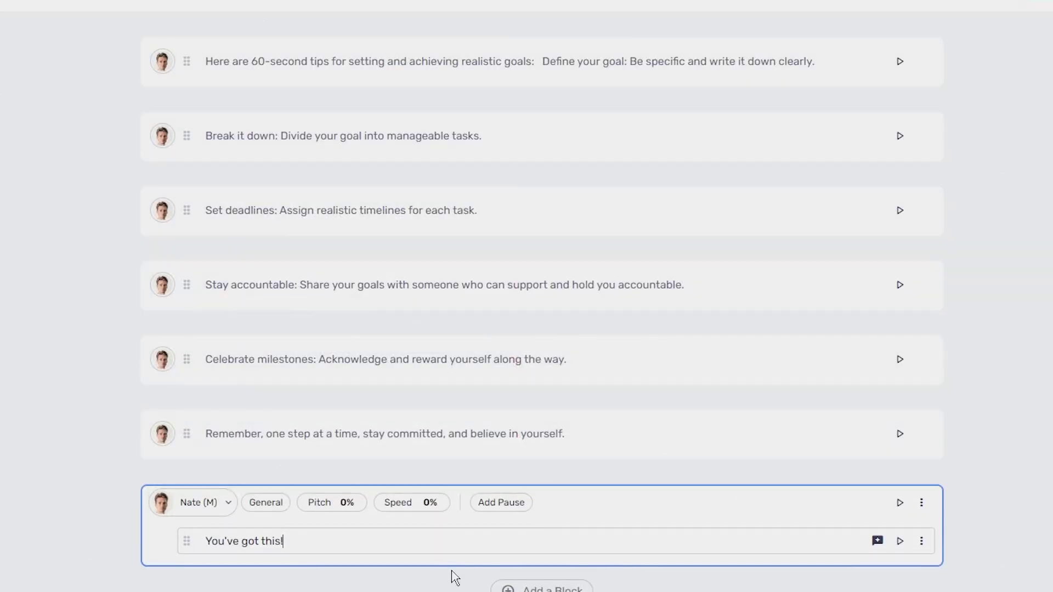
left_click(163, 70)
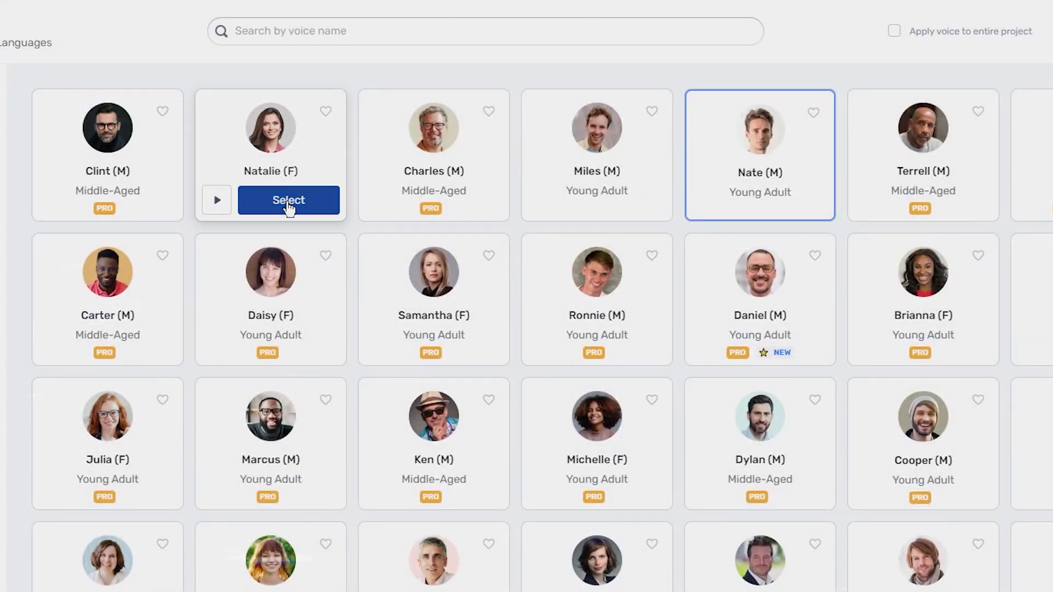
Try Natalie (F) and audition Miles (M), then apply Lucas (M) to the entire project
left_click(288, 202)
left_click(164, 68)
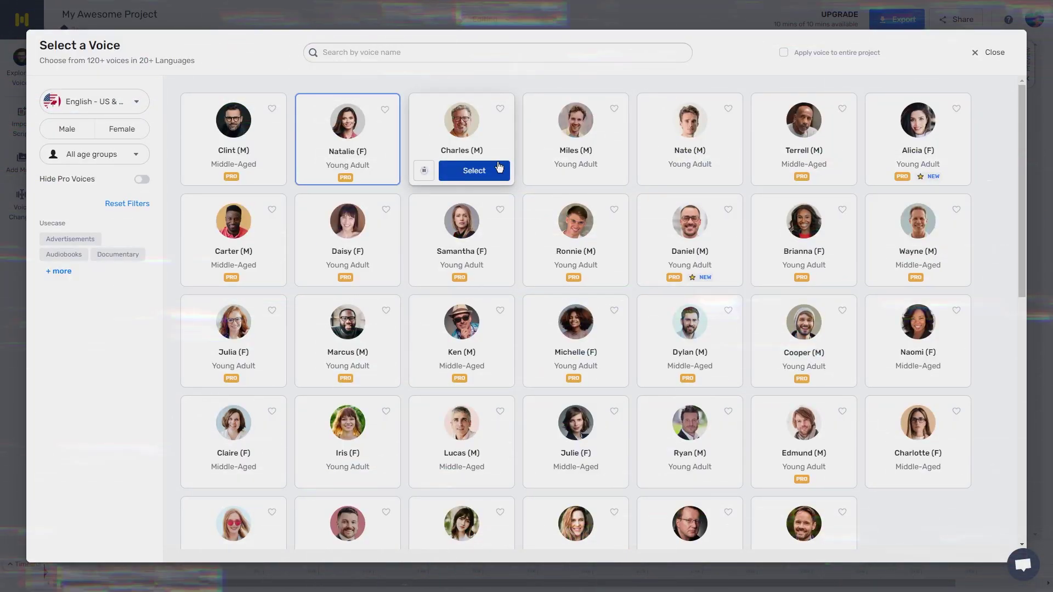
mouse_move(534, 174)
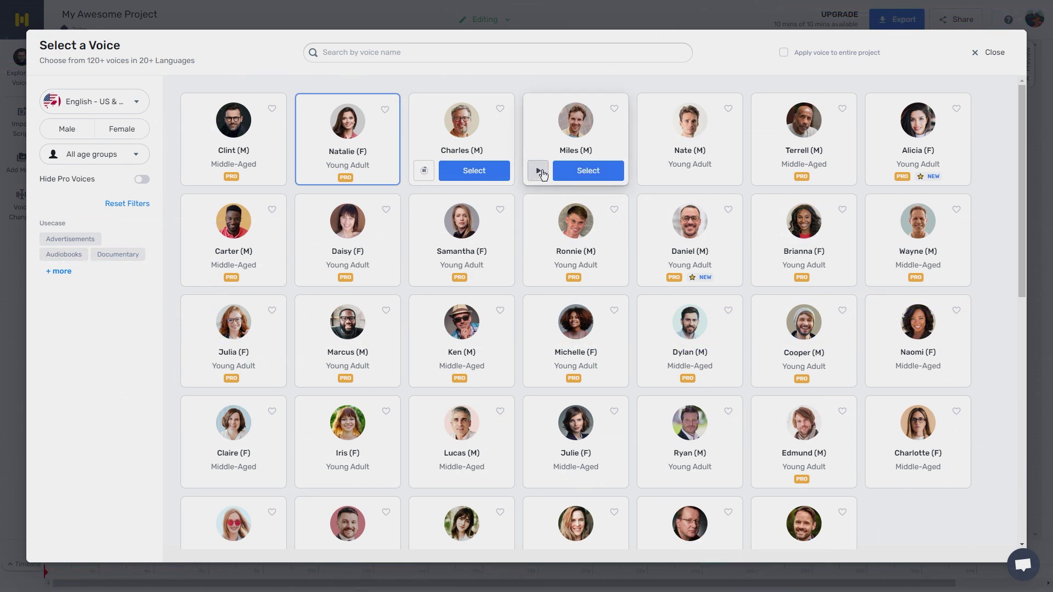
left_click(539, 173)
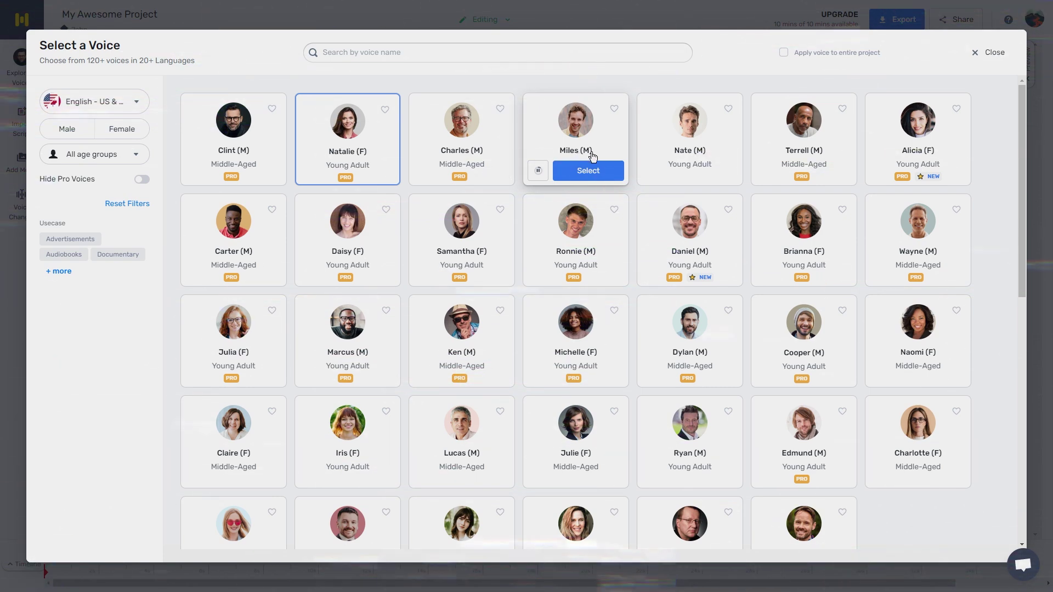
mouse_move(665, 170)
mouse_move(539, 273)
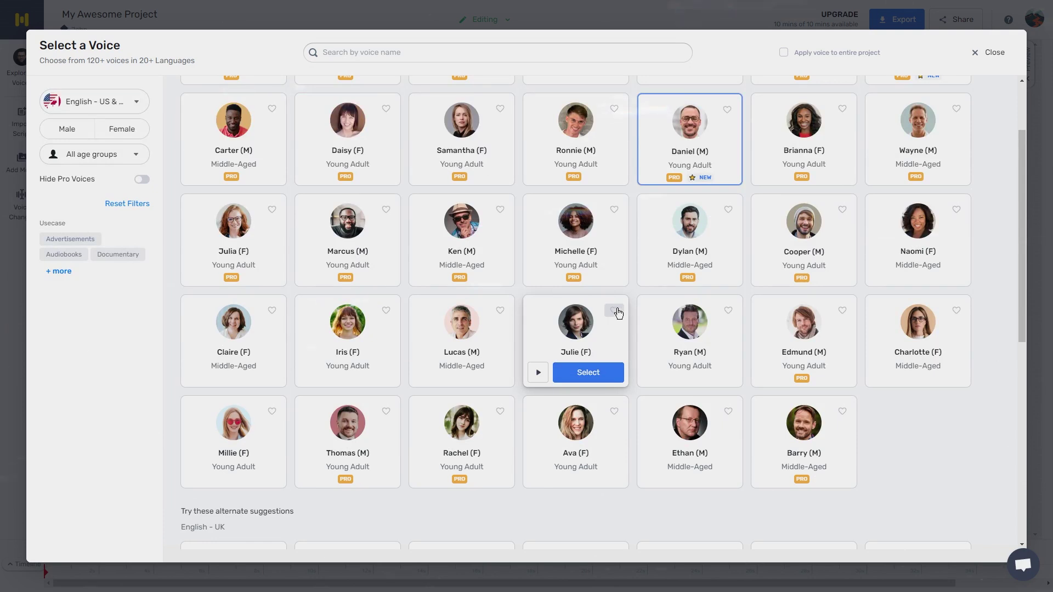
mouse_move(491, 312)
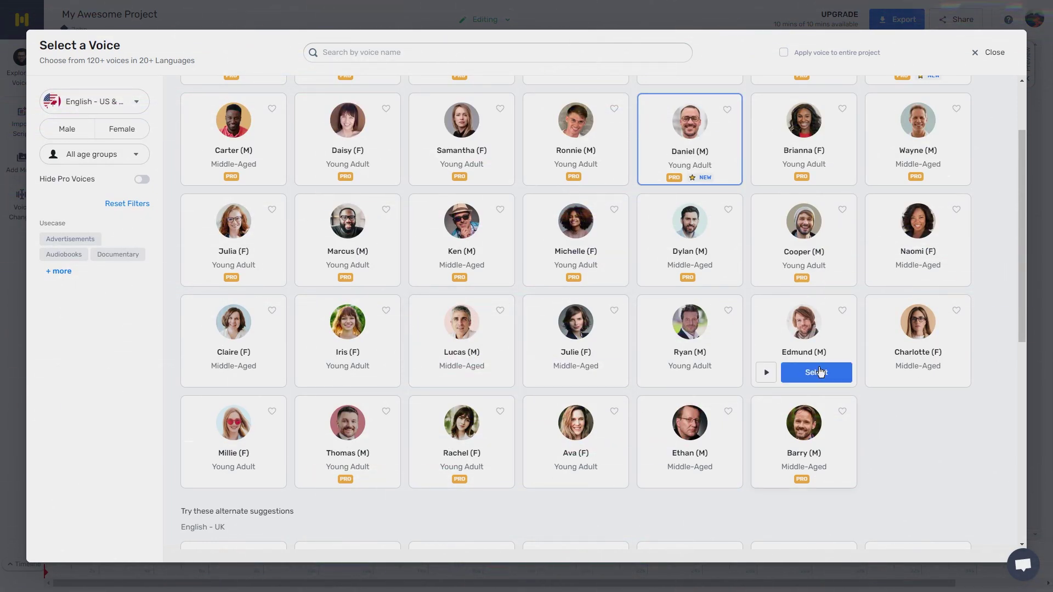
mouse_move(474, 336)
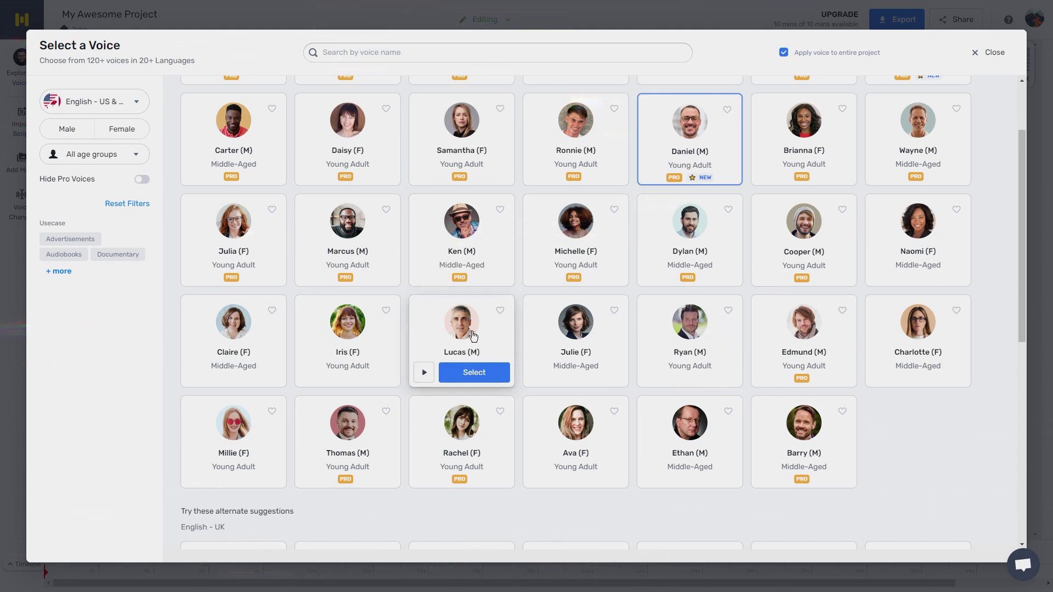
left_click(464, 373)
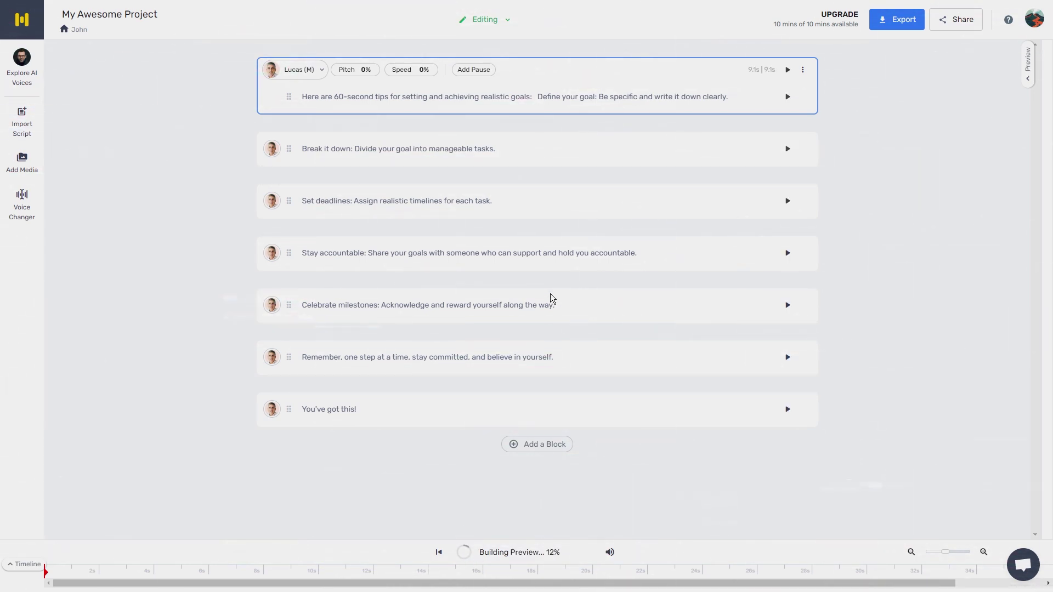
Review the Set deadlines, Stay accountable and Celebrate milestones blocks, leaving speed unchanged, then choose Export
left_click(459, 198)
left_click(515, 253)
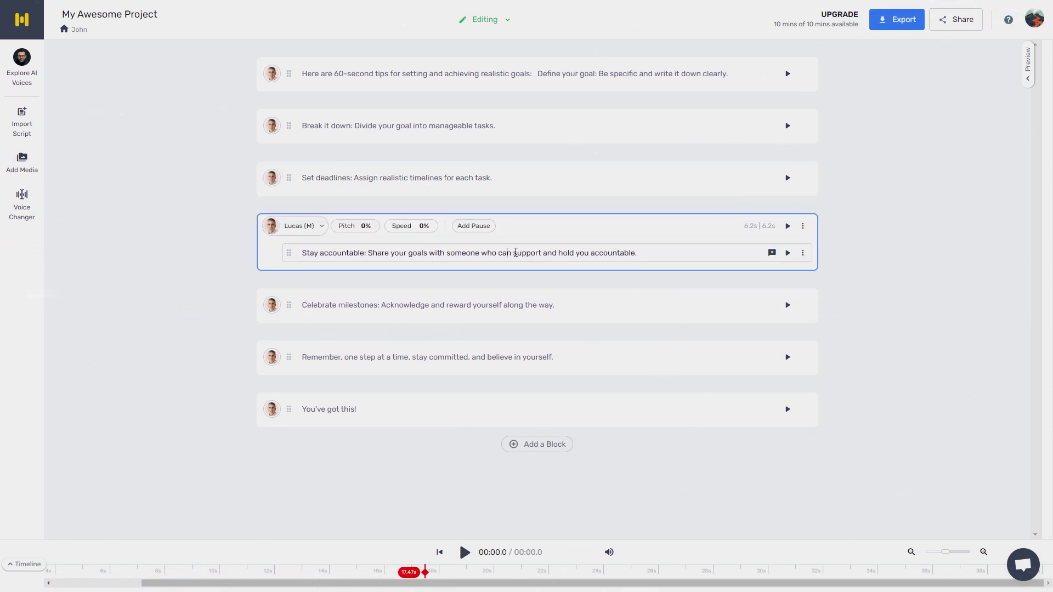
left_click(410, 226)
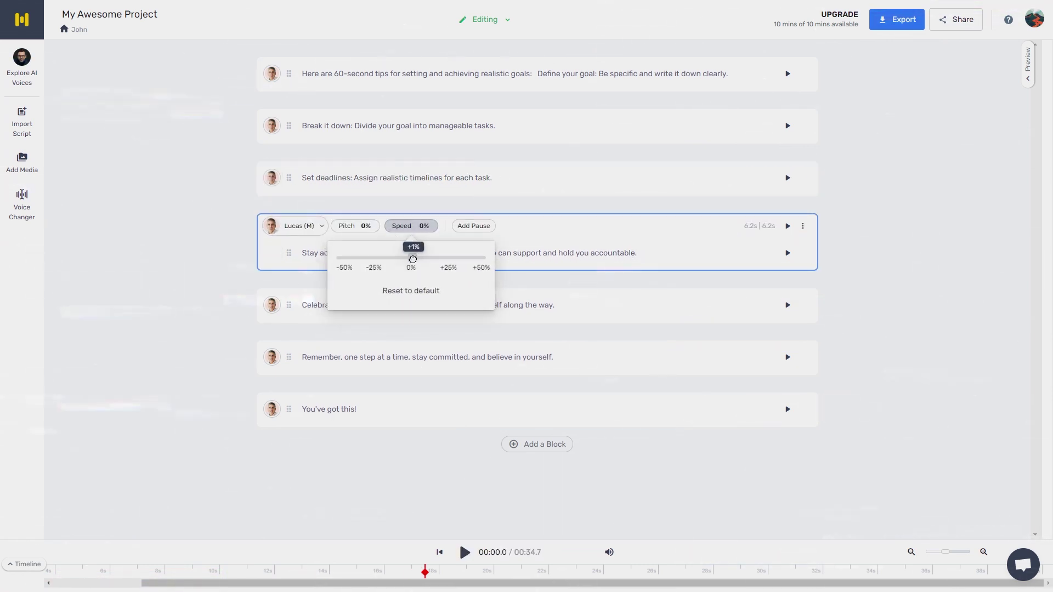
left_click(187, 281)
left_click(646, 285)
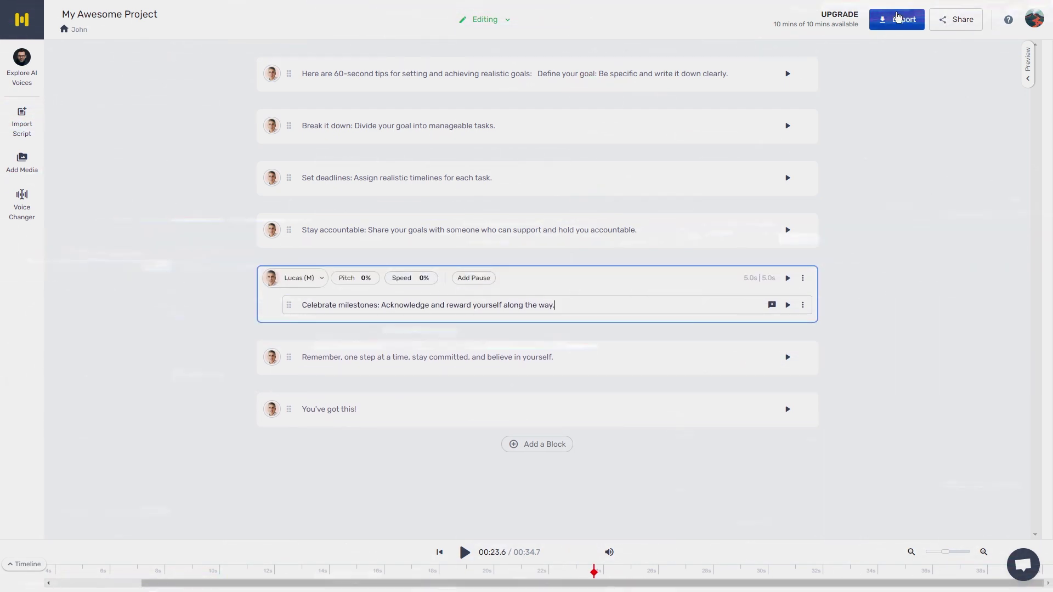
left_click(637, 384)
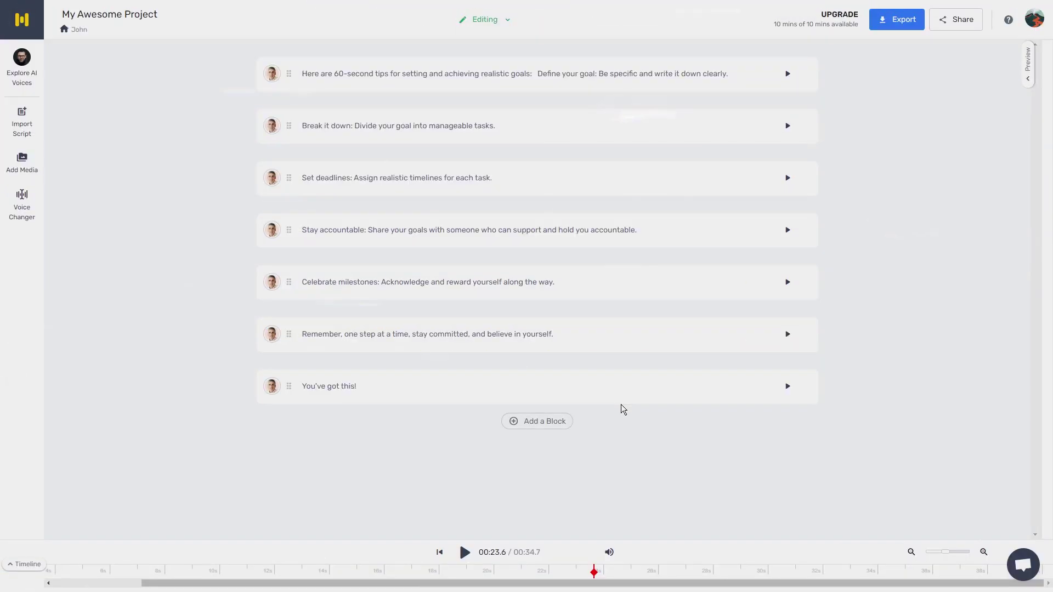
left_click(897, 19)
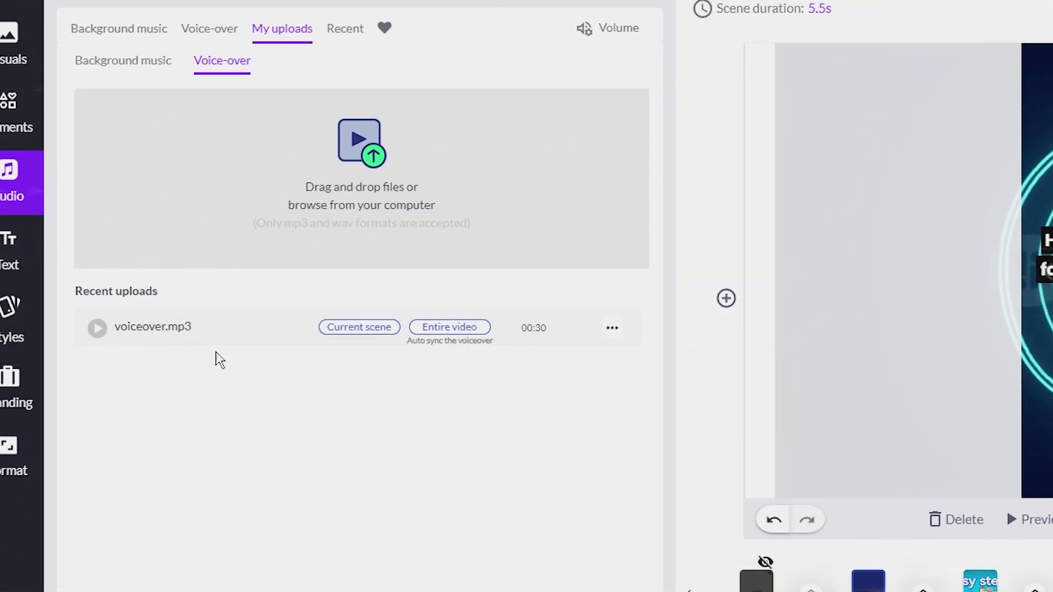
Apply voiceover.mp3 to the entire video so scene timings auto-sync to the narration
left_click(451, 332)
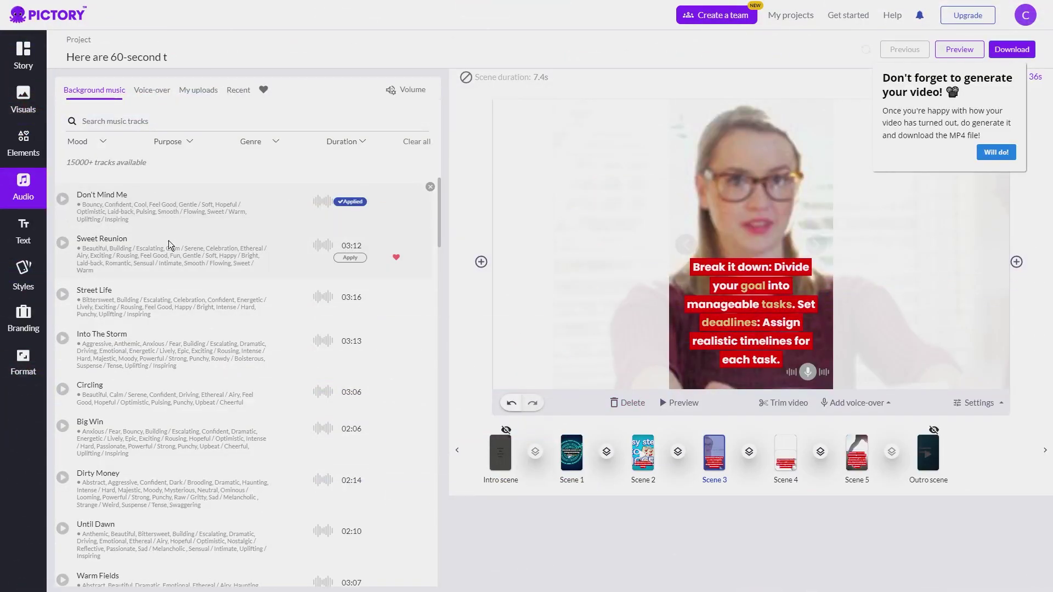
Apply the Street Life track as background music, dismiss the reminder, and preview the whole video
scroll(169, 241, "down", 1)
left_click(81, 248)
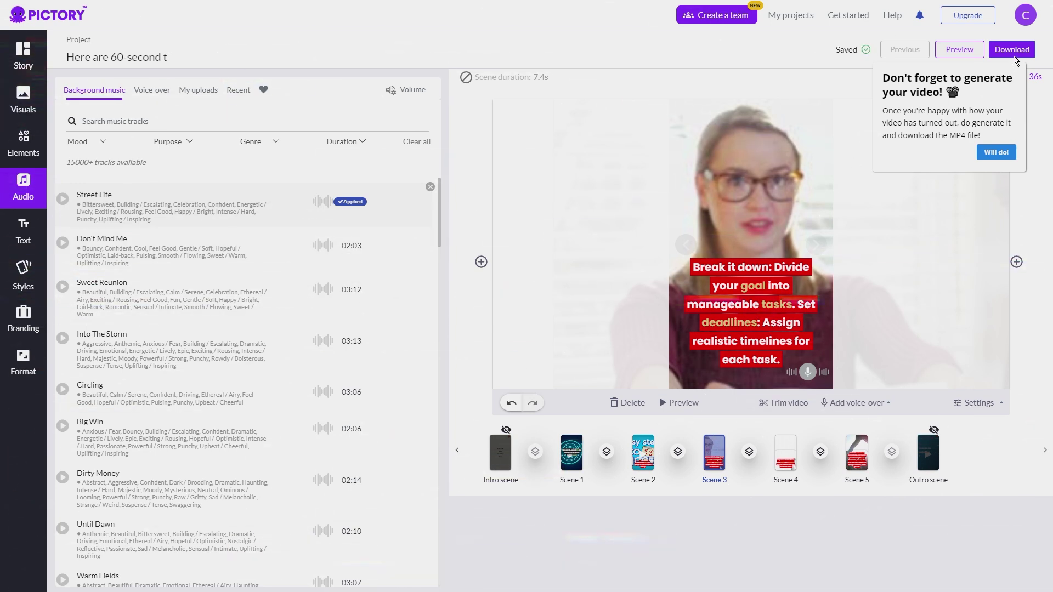
left_click(1005, 154)
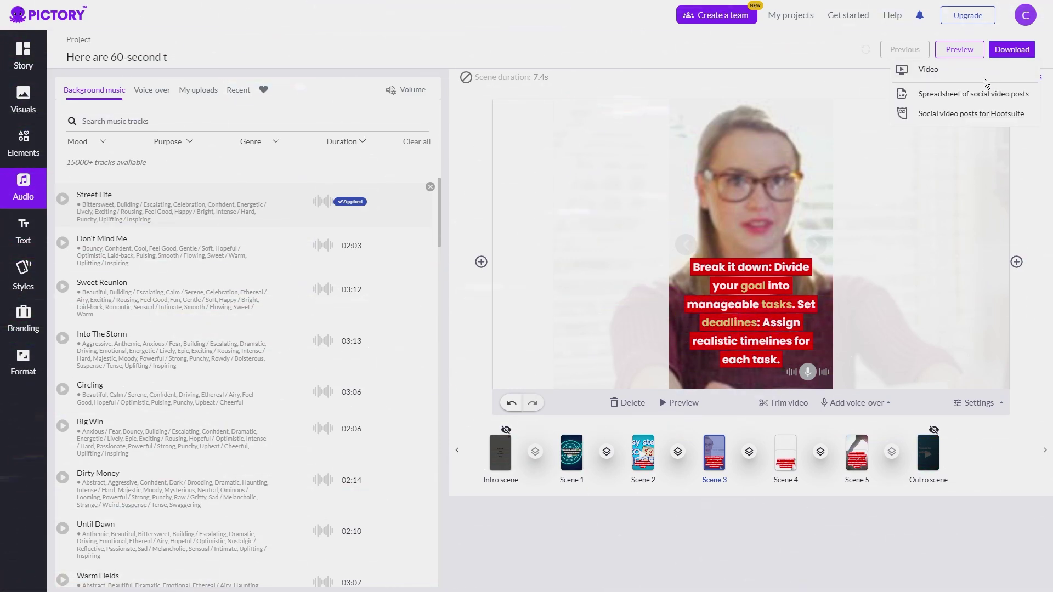
left_click(953, 54)
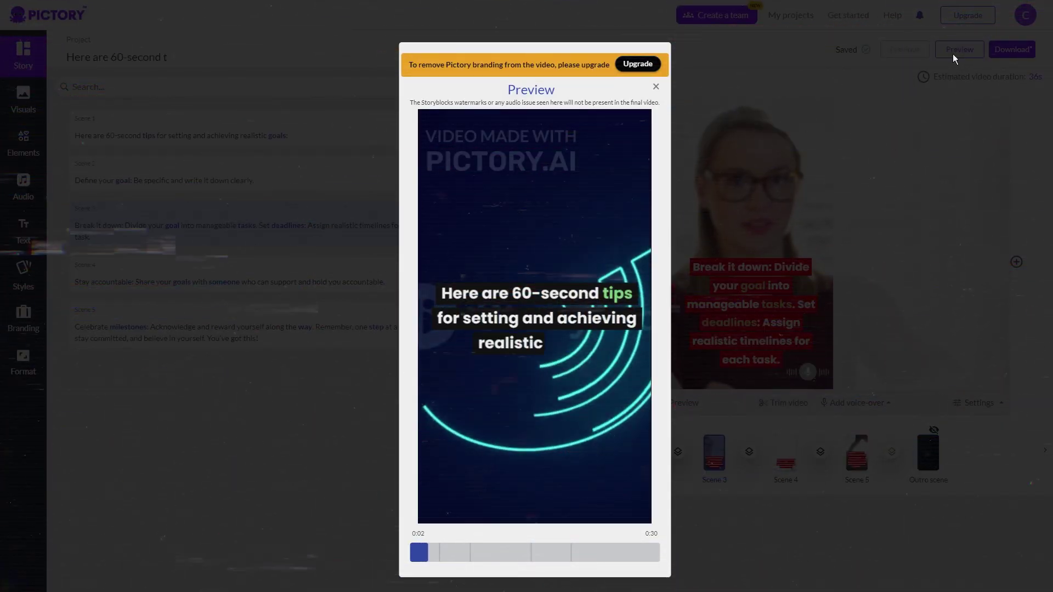